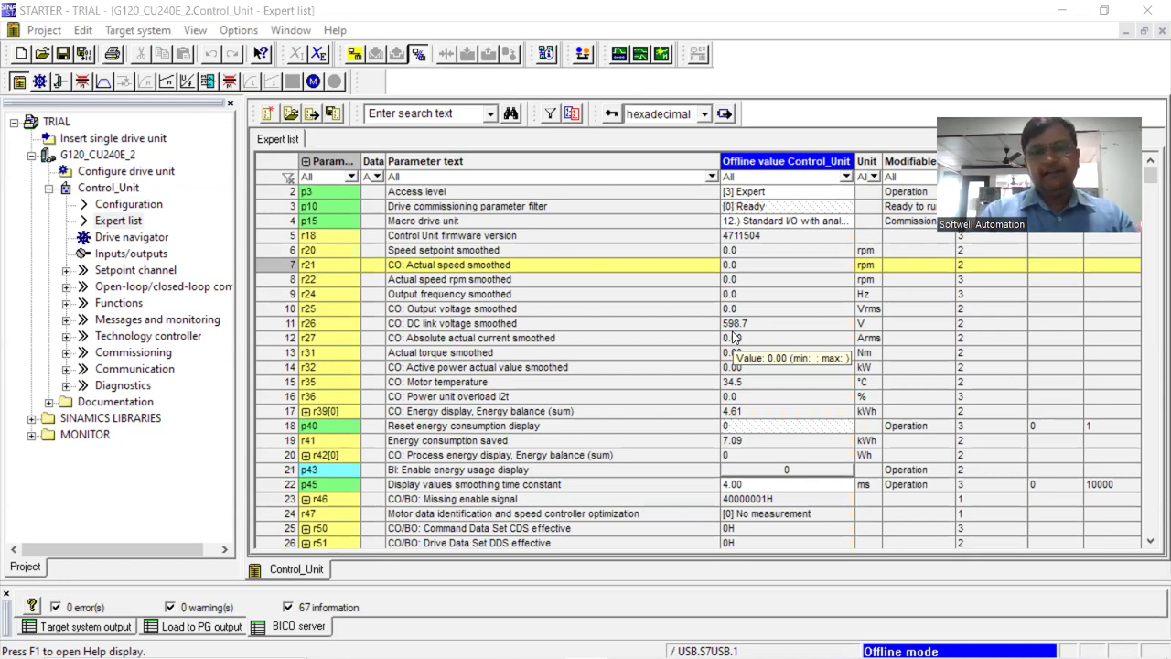
# - Try to set the offline value of macro drive unit p15 to 1.) Conveyor technology with 2 fixed setpoints
pyautogui.click(767, 226)
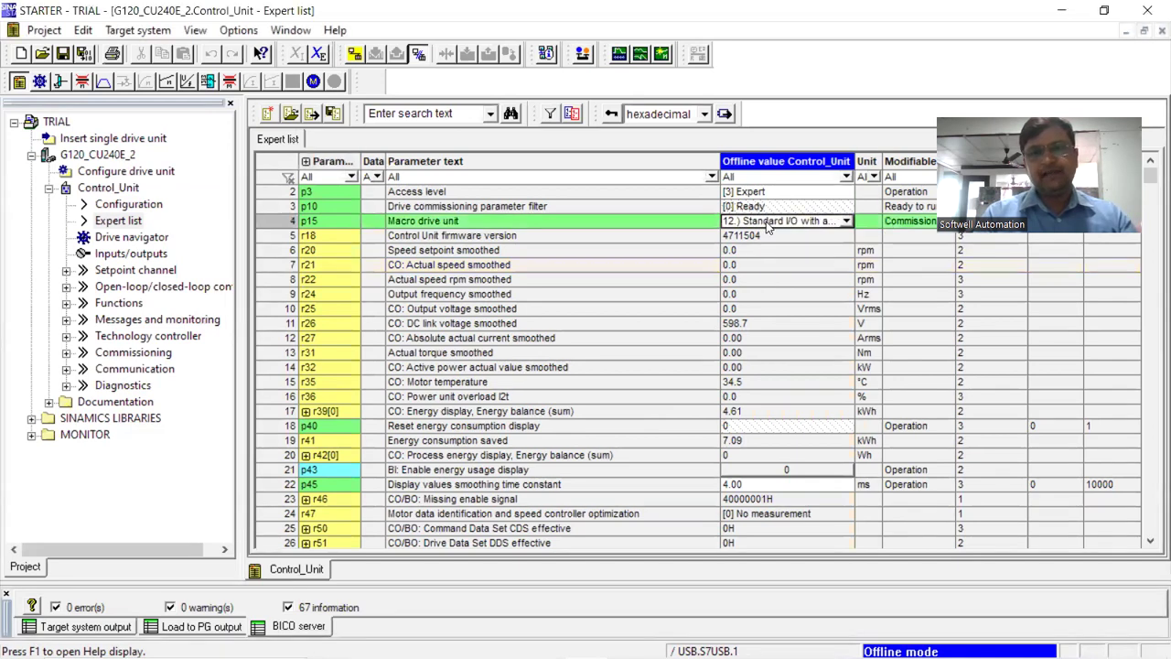
pyautogui.click(846, 221)
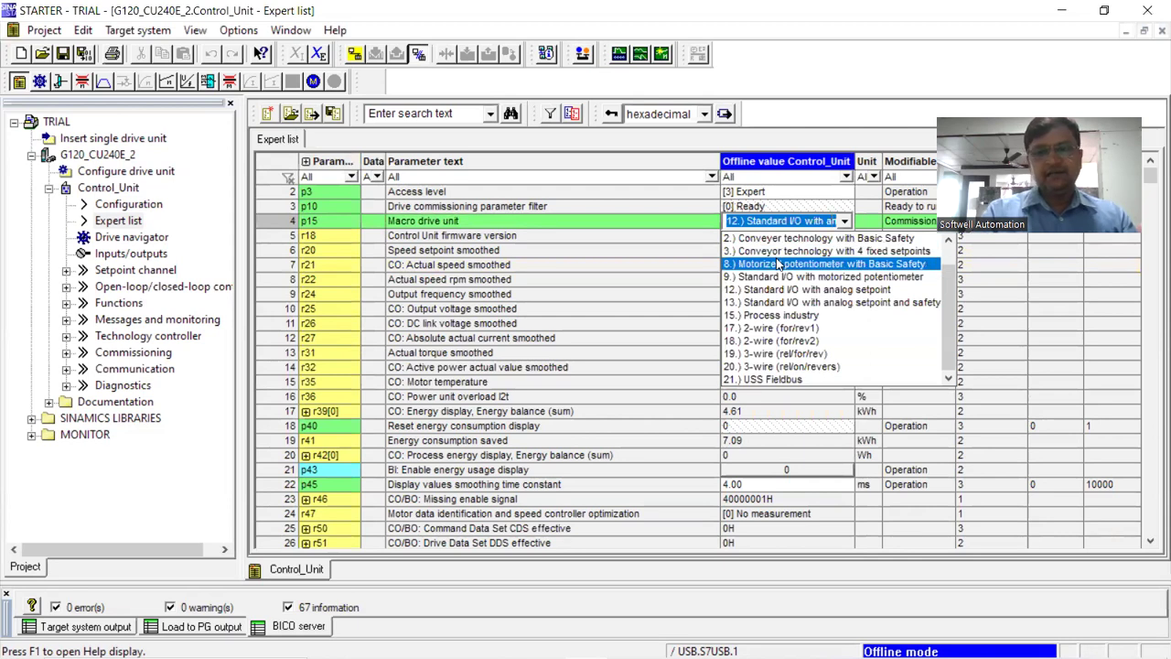
pyautogui.press('Up')
pyautogui.press('Up')
pyautogui.press('Up')
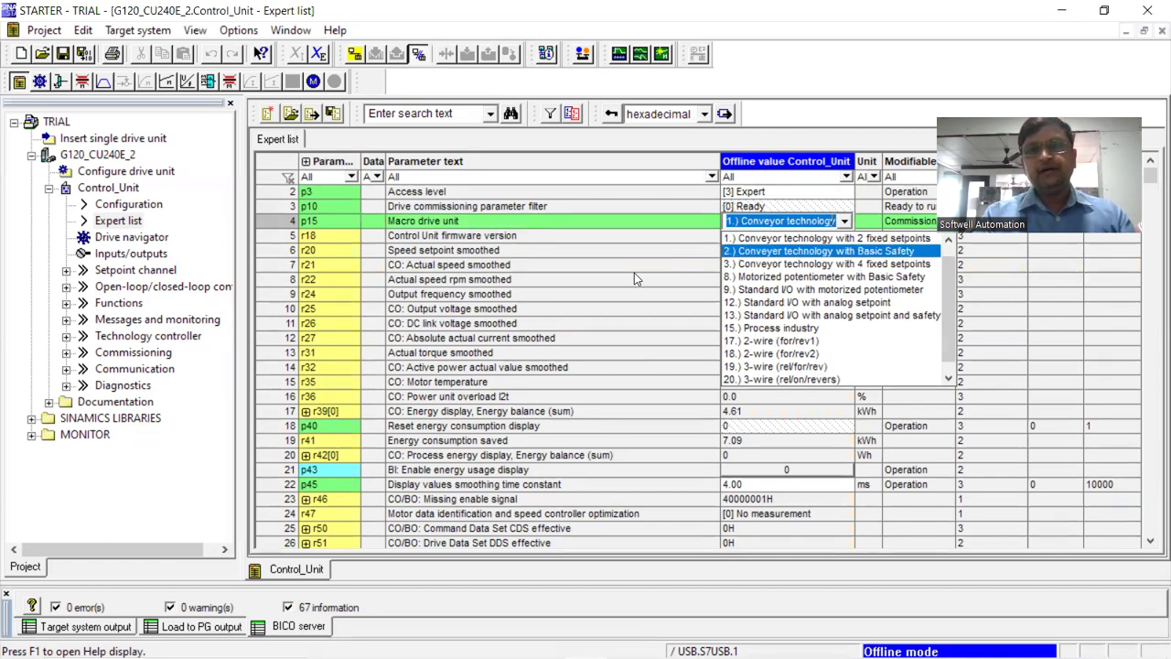
pyautogui.click(795, 219)
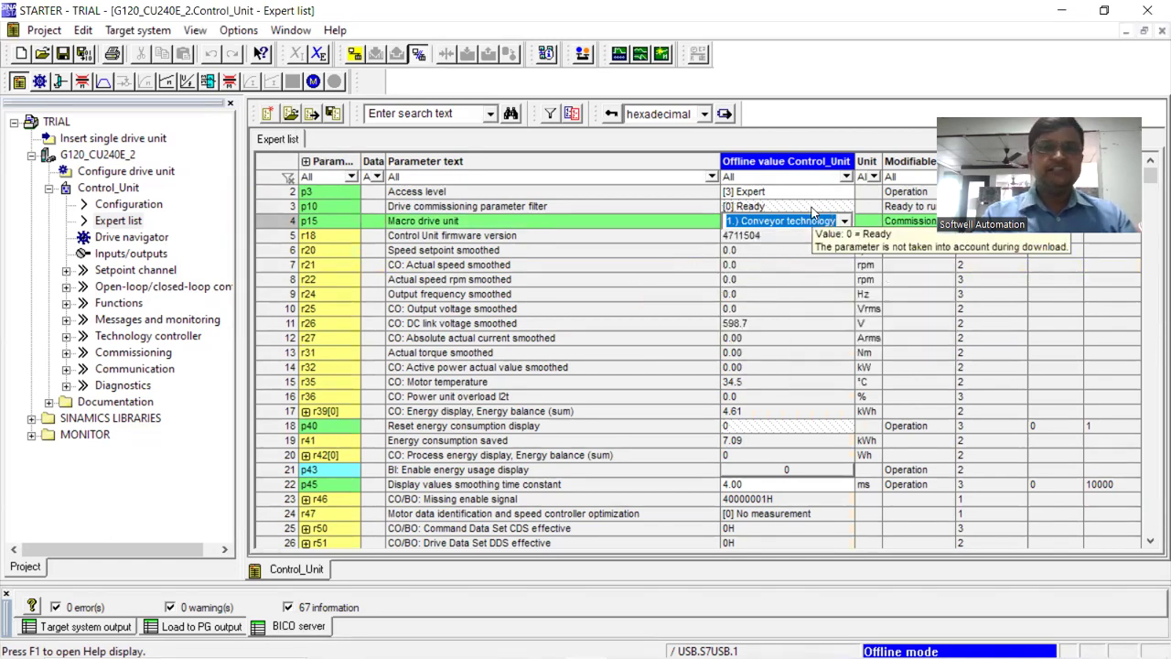
pyautogui.click(812, 205)
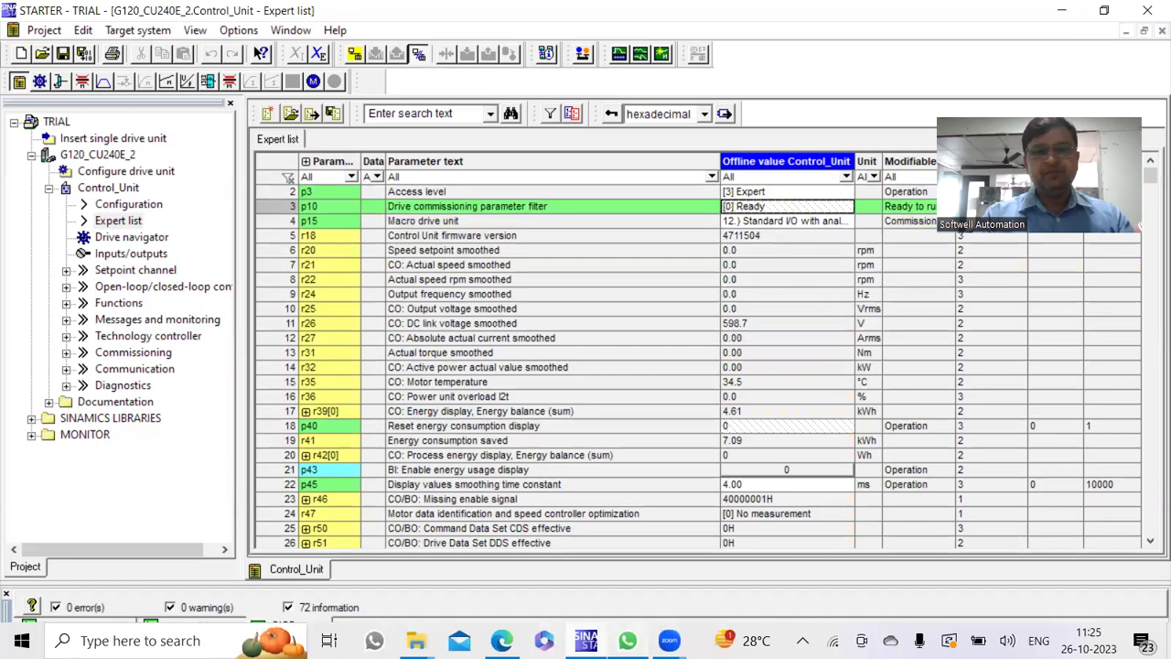
# - Connect the project to the target system in online mode
pyautogui.click(586, 645)
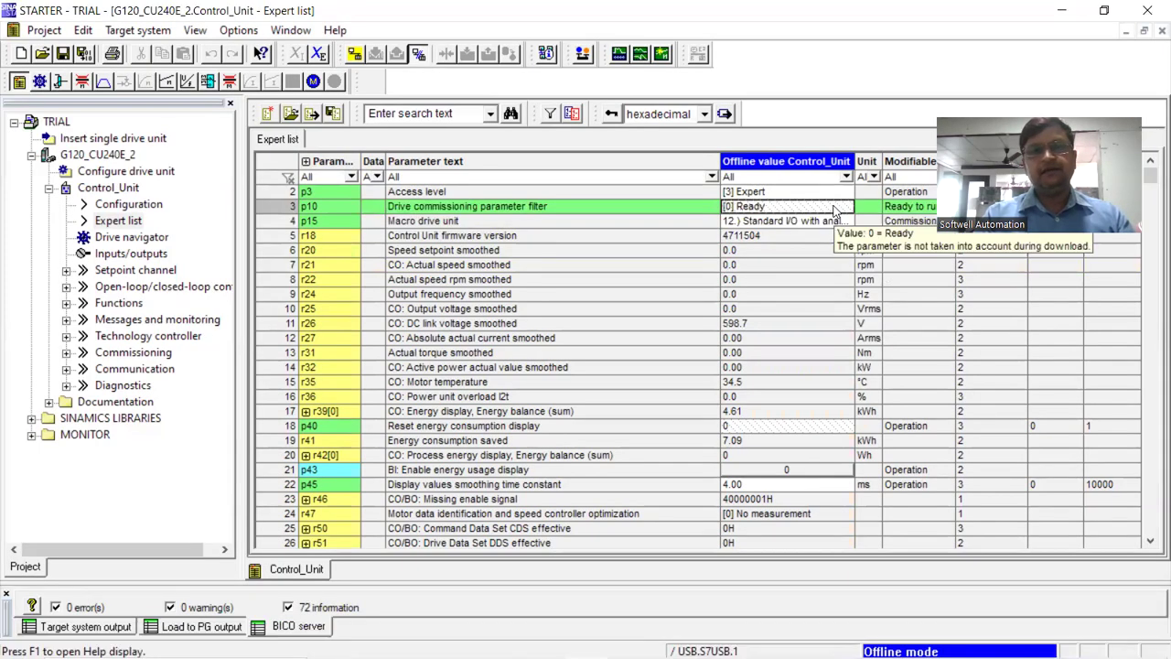
pyautogui.click(834, 208)
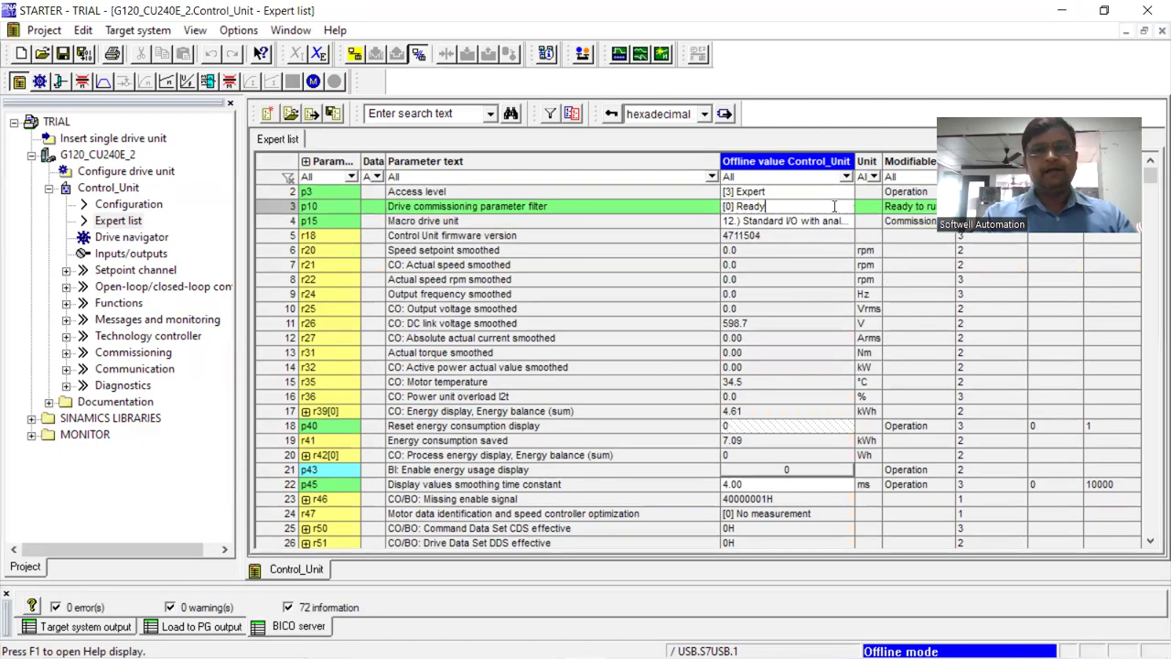
pyautogui.click(354, 53)
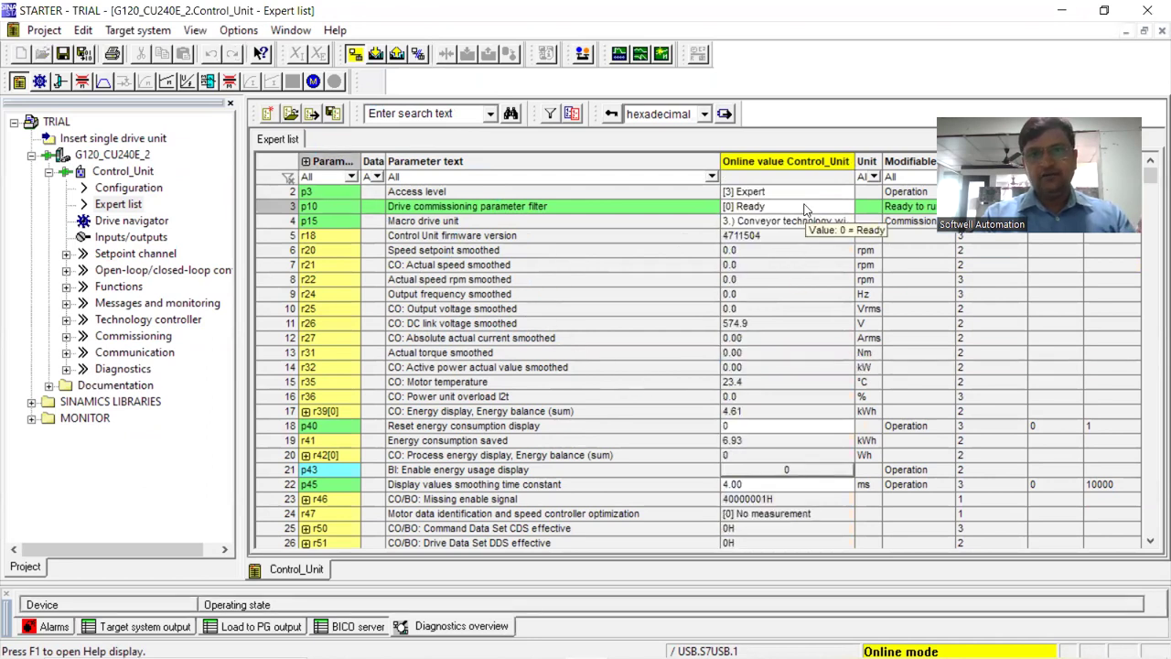
# - Set the drive commissioning parameter filter p10 to [1] Quick commissioning
pyautogui.click(805, 208)
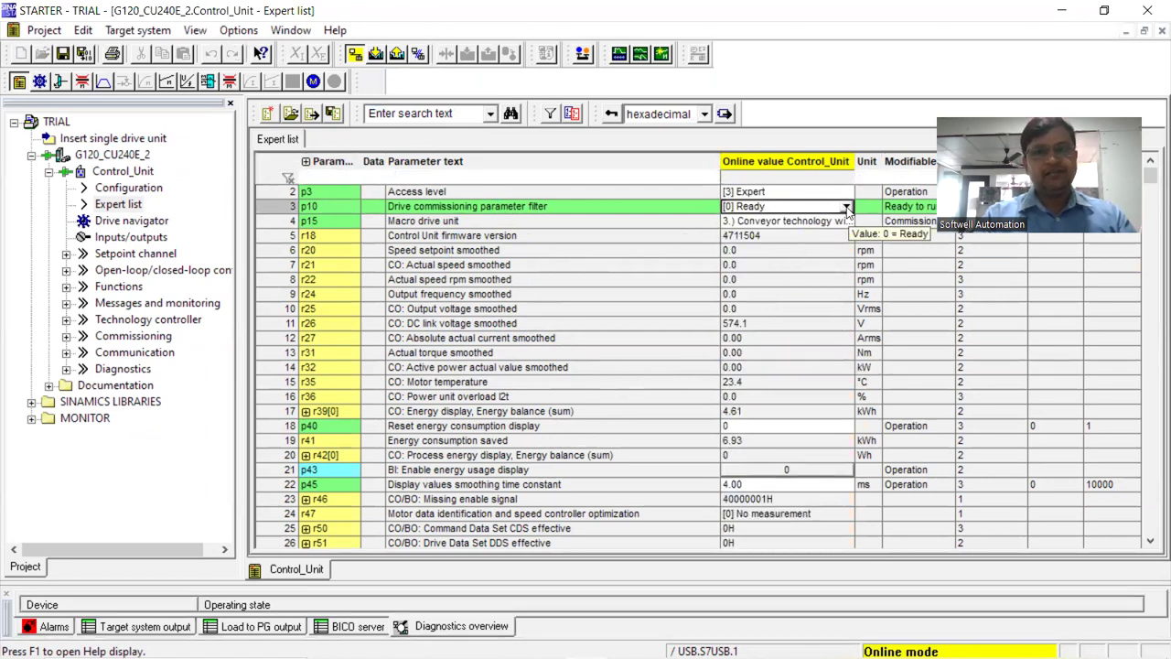
pyautogui.click(846, 209)
pyautogui.click(805, 237)
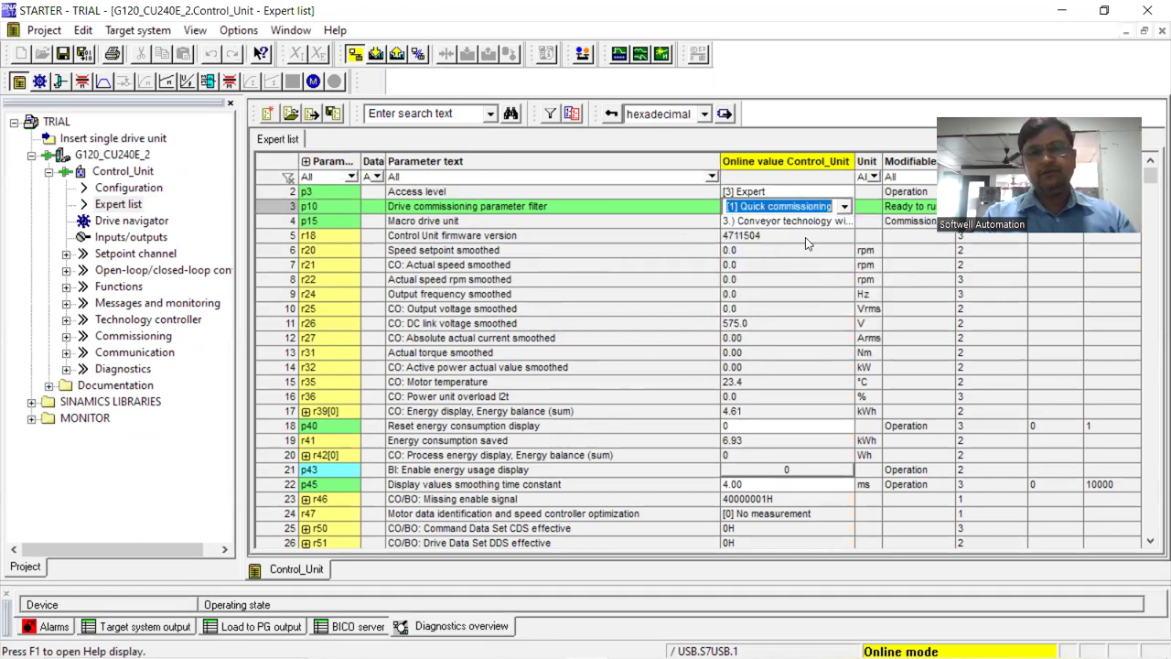
pyautogui.click(629, 294)
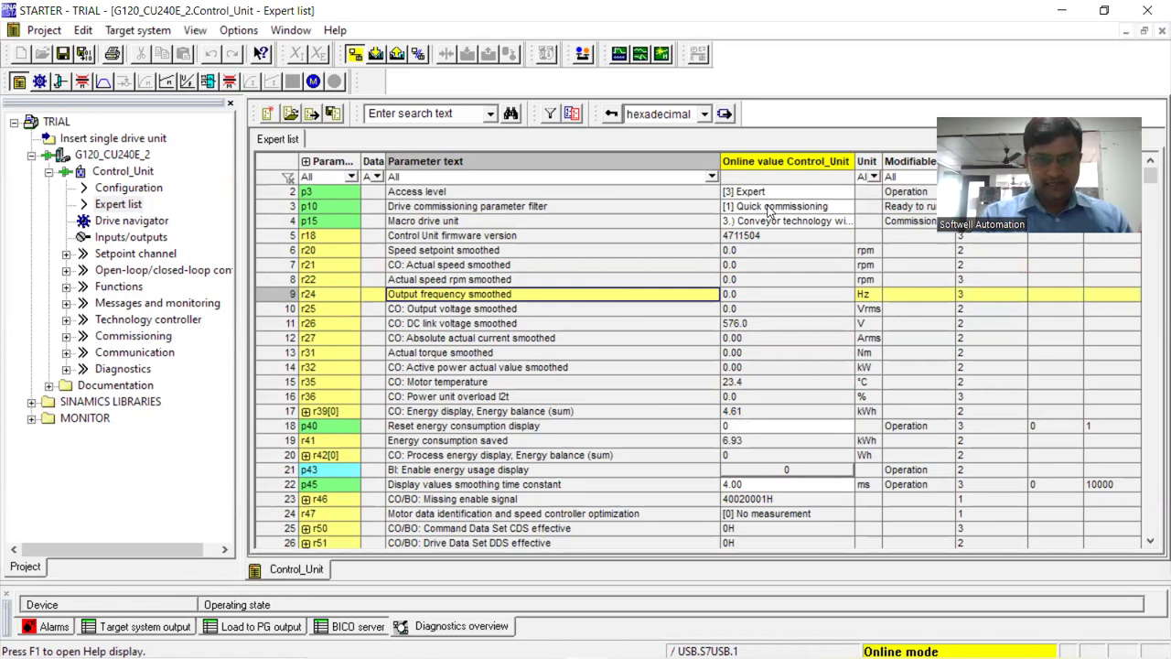
# - Select 3.) Conveyor technology with 4 fixed setpoints for macro drive unit p15
pyautogui.click(790, 223)
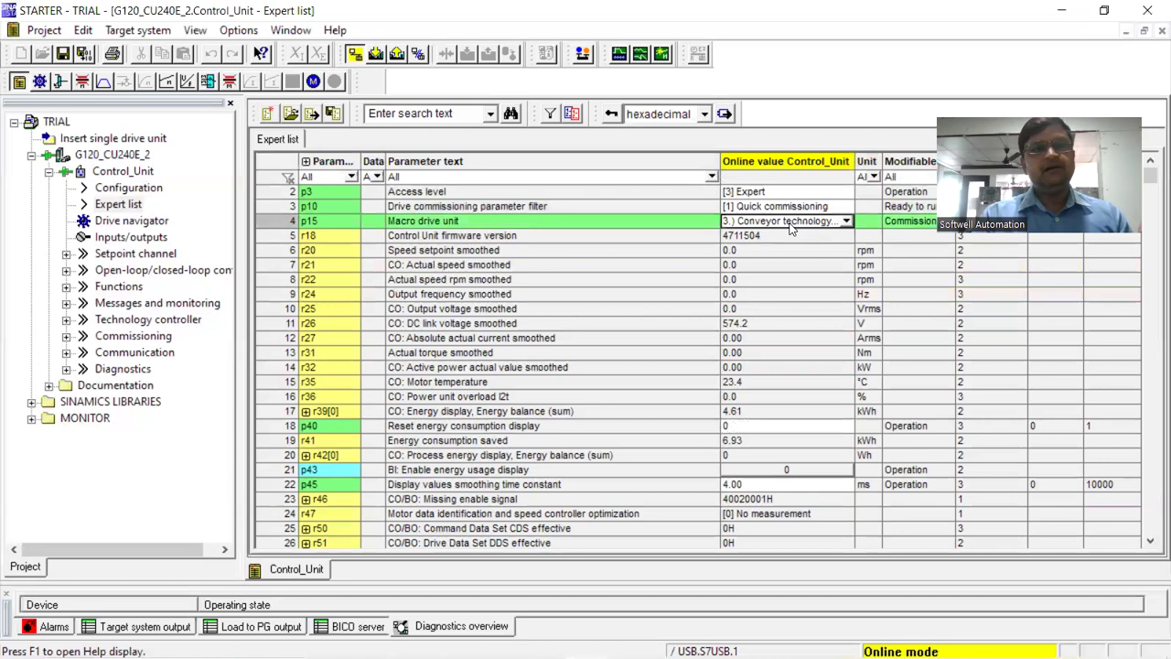
pyautogui.click(848, 235)
pyautogui.click(847, 224)
pyautogui.click(844, 221)
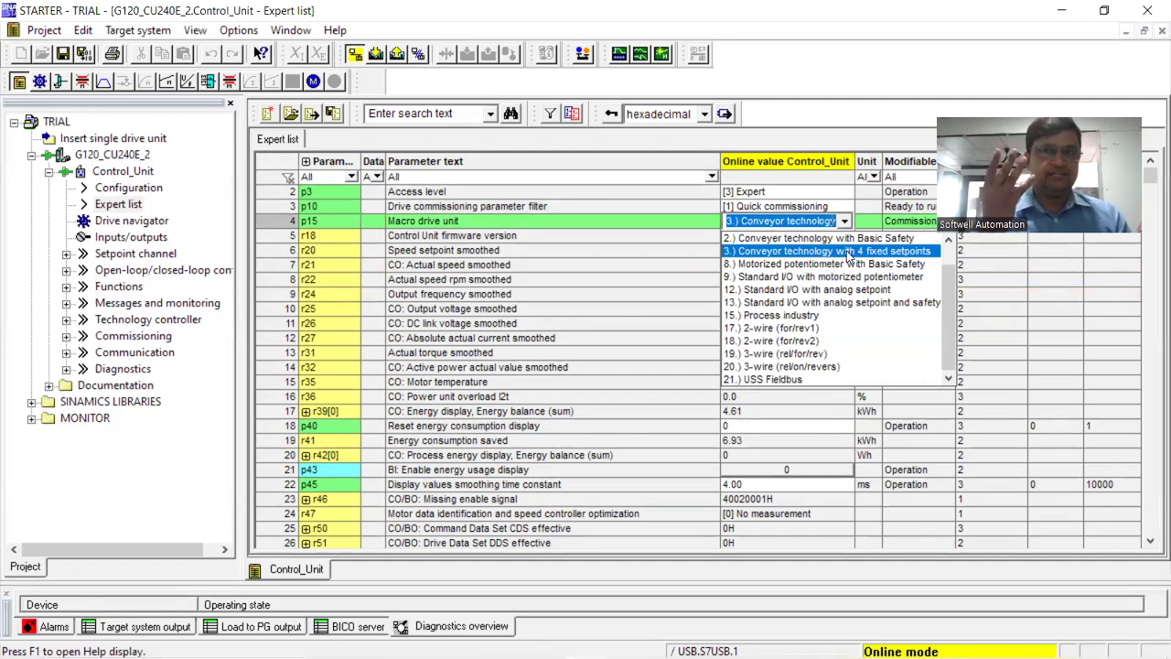
pyautogui.click(848, 252)
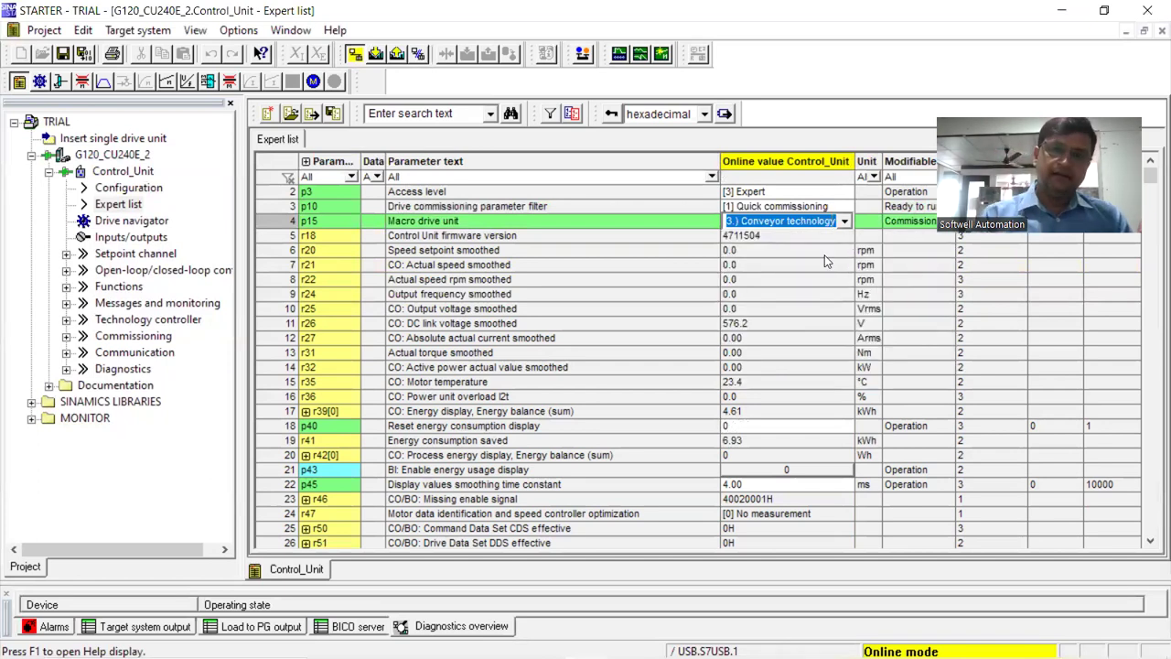
pyautogui.click(683, 292)
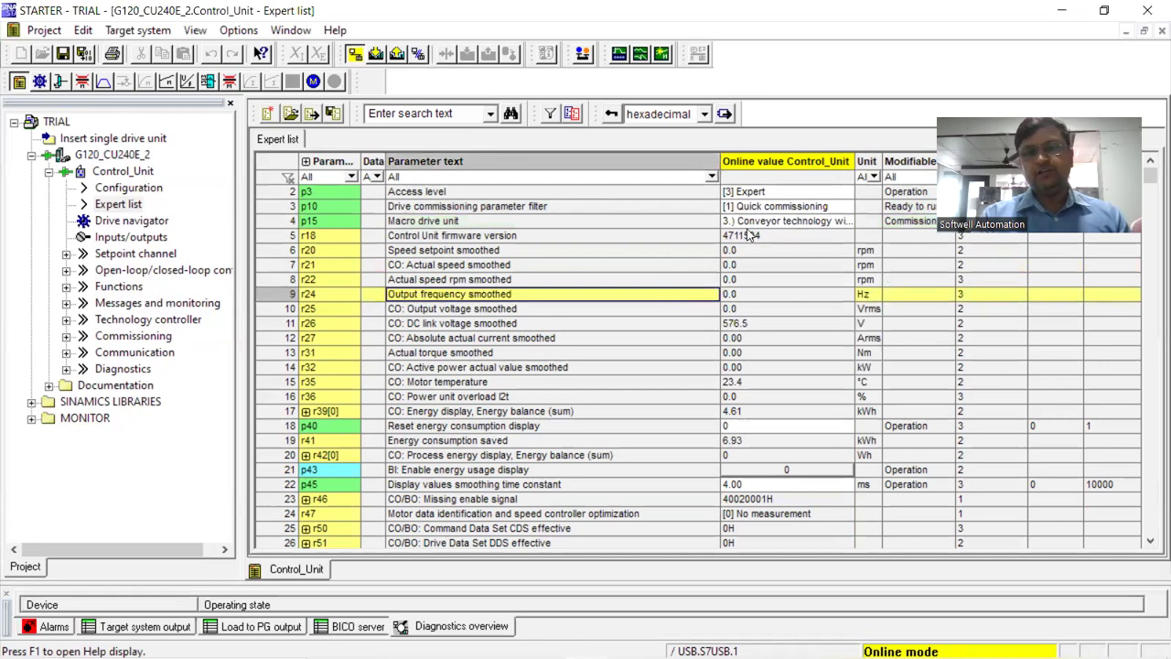
# - Return the drive commissioning parameter filter p10 to [0] Ready
pyautogui.click(832, 209)
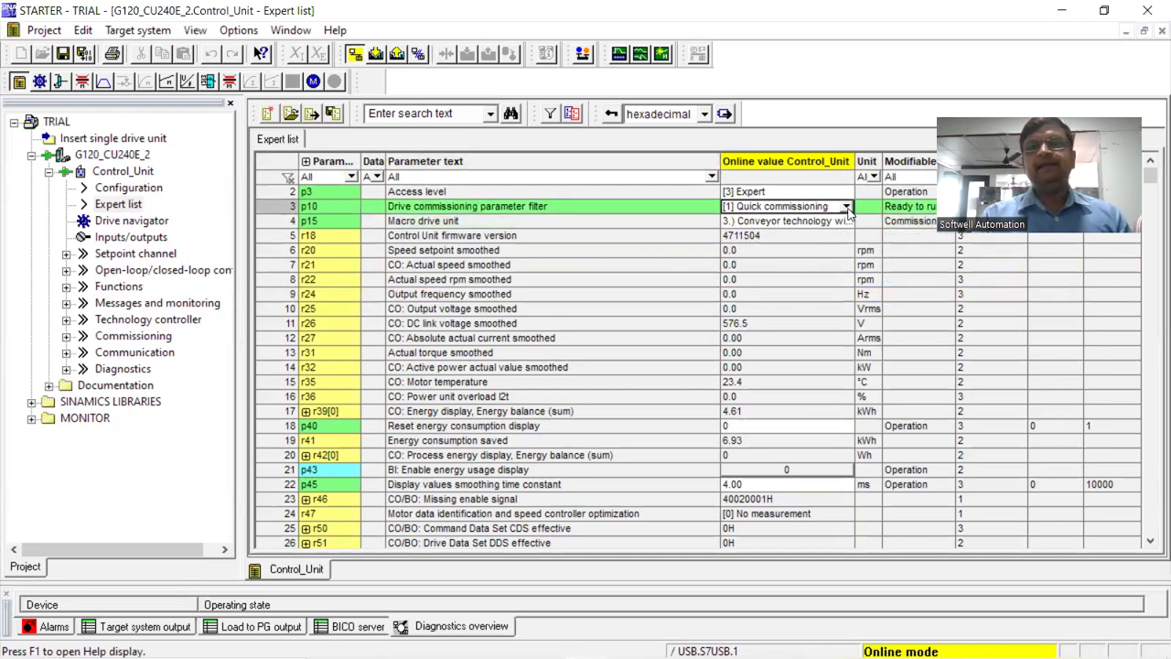
pyautogui.click(847, 209)
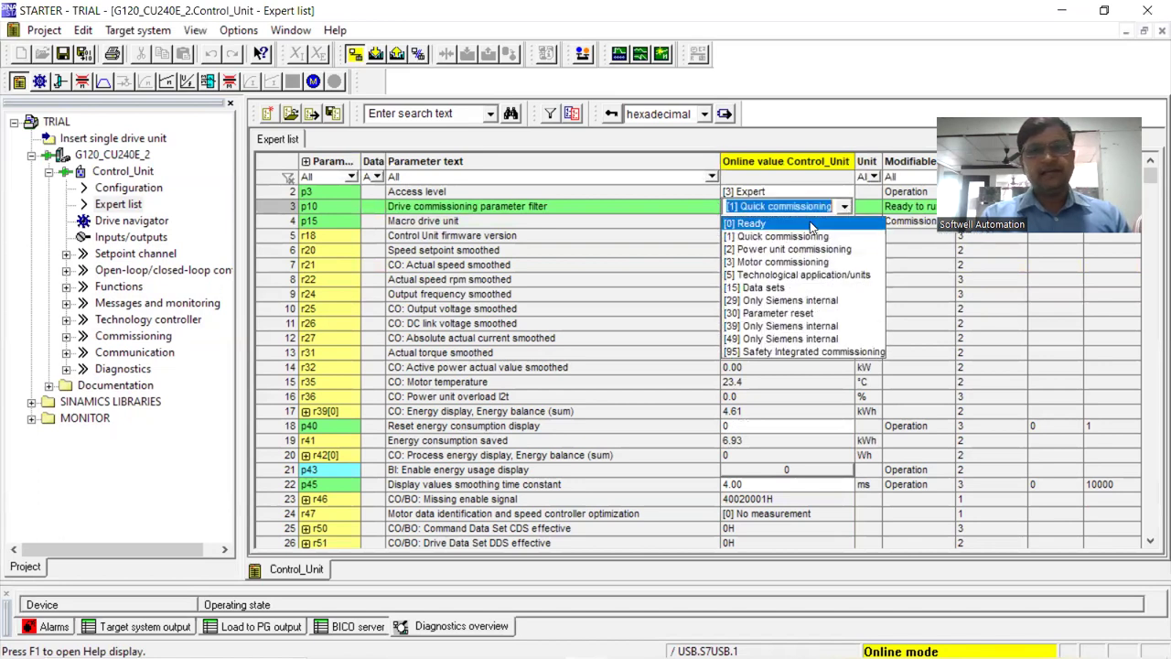
pyautogui.click(760, 220)
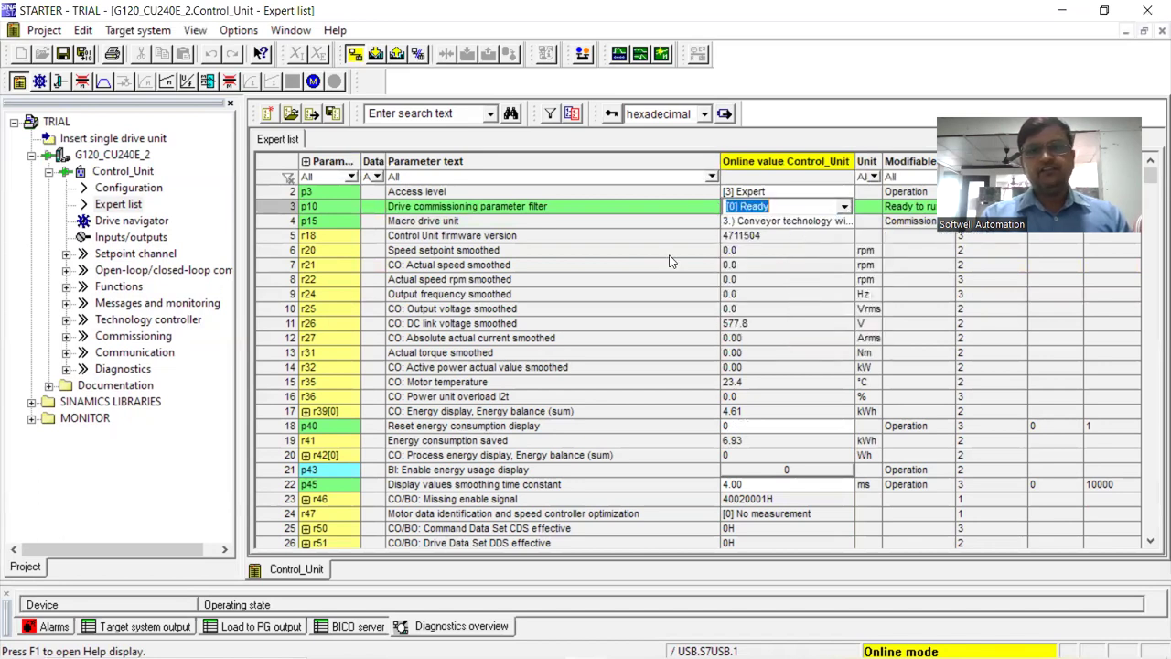
pyautogui.click(623, 284)
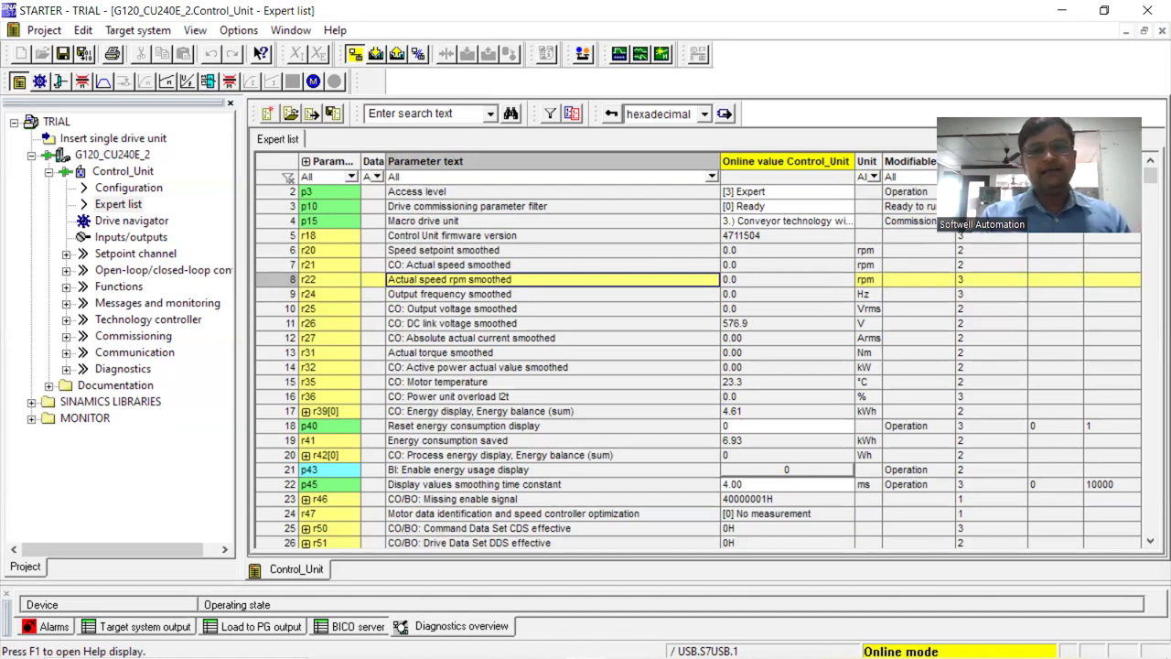
# - Open the Control_Unit's inputs/outputs and examine the signals assigned to digital inputs 0 to 5
pyautogui.click(586, 640)
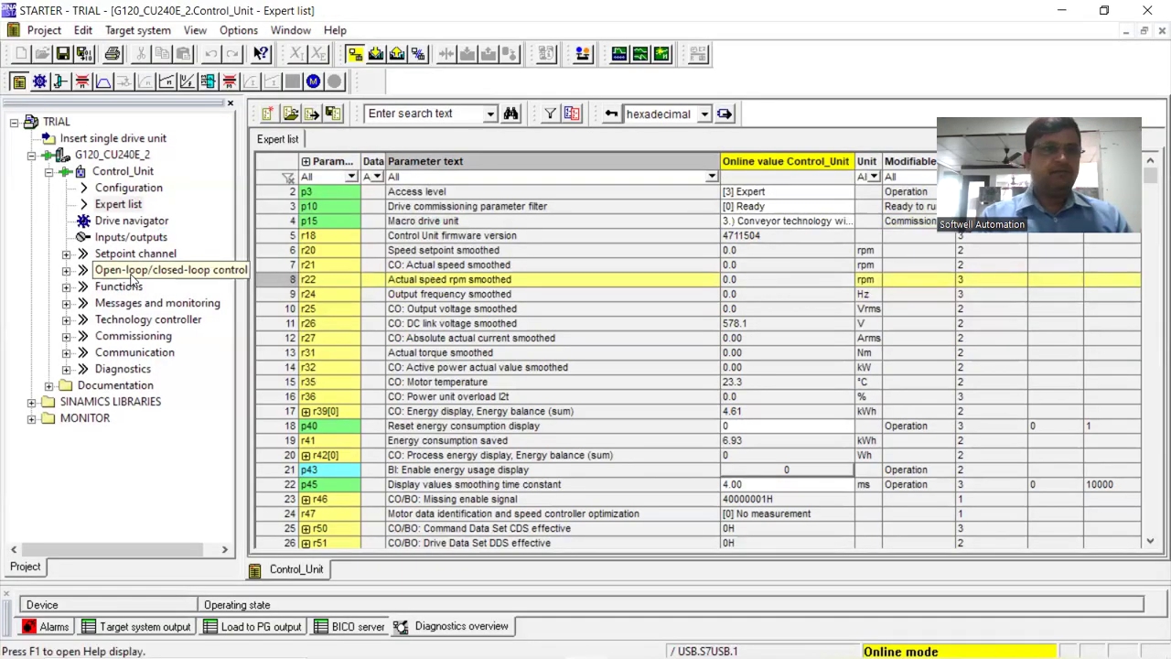
pyautogui.click(129, 237)
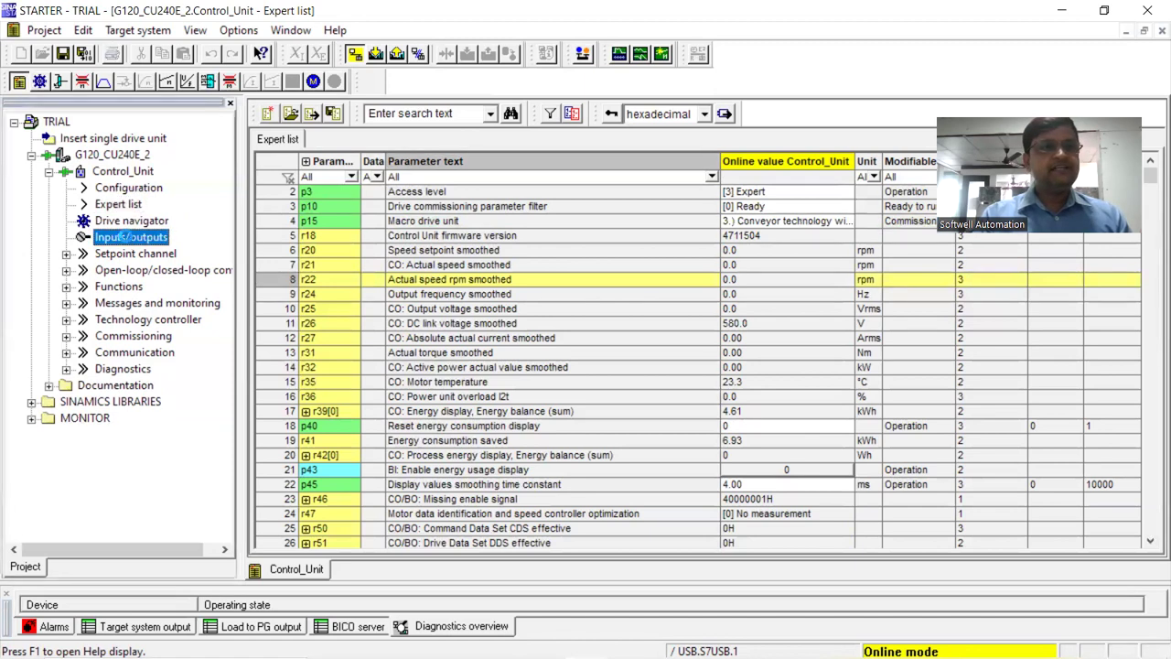
pyautogui.doubleClick(128, 237)
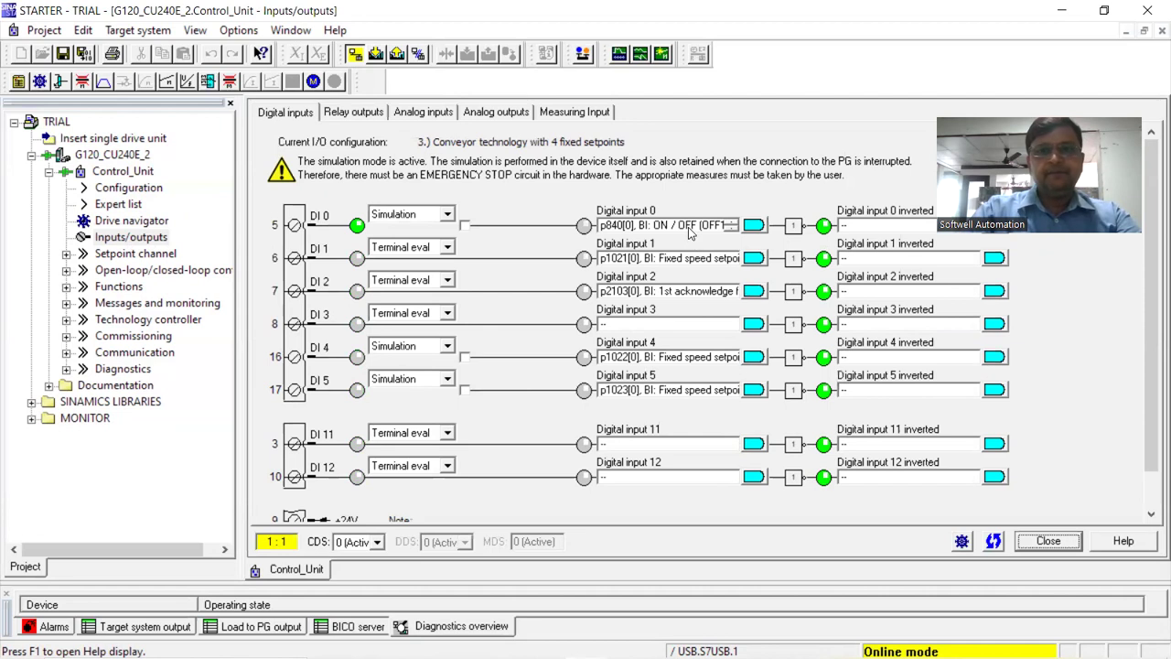
pyautogui.moveTo(690, 229)
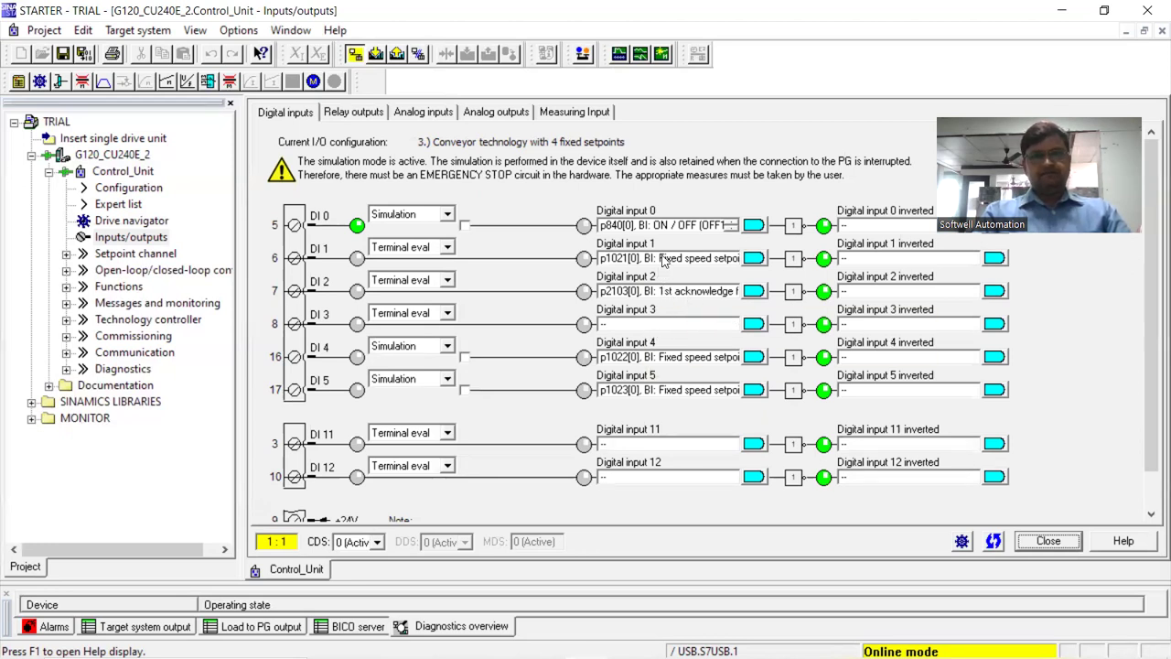
pyautogui.moveTo(693, 263)
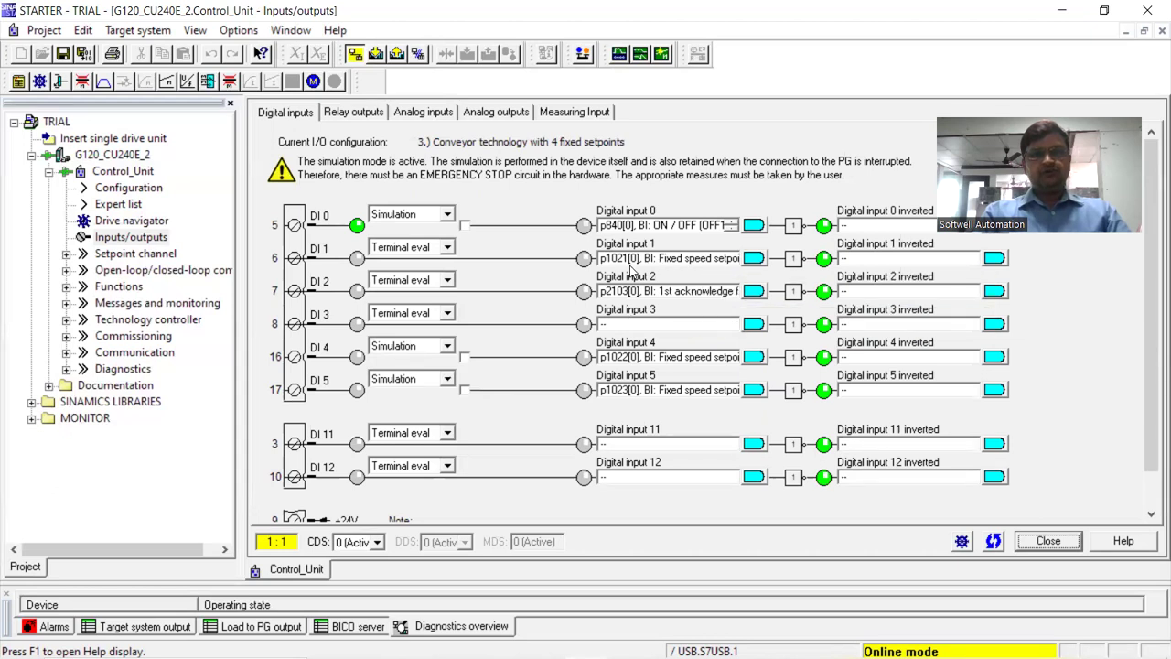
pyautogui.moveTo(635, 327)
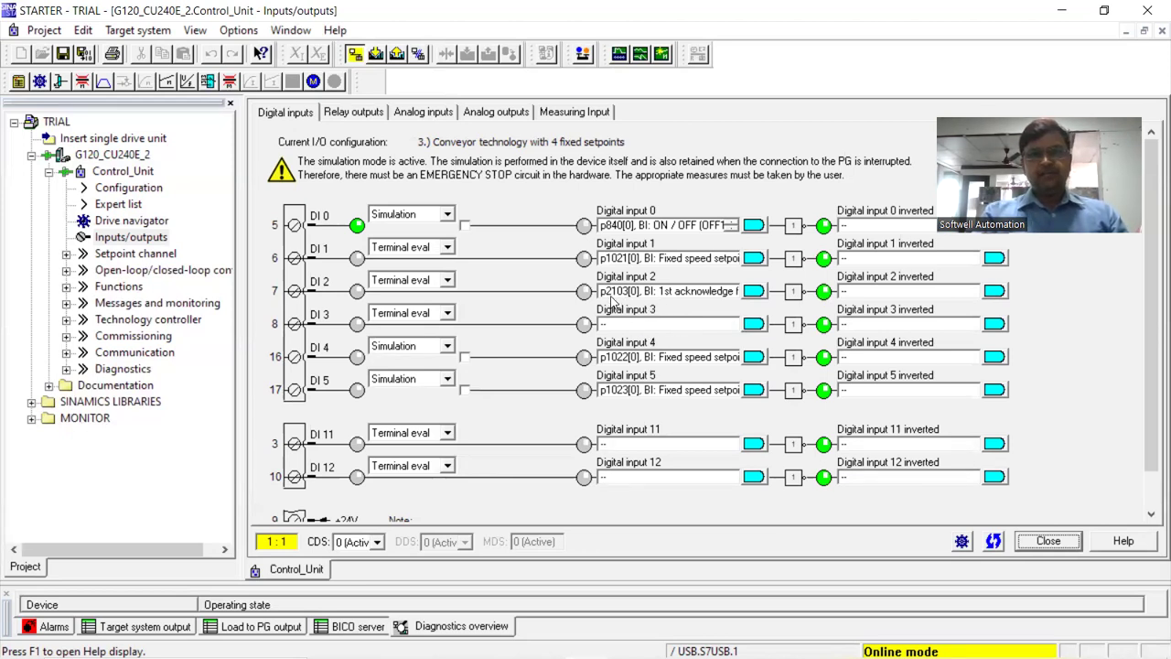
pyautogui.moveTo(611, 304)
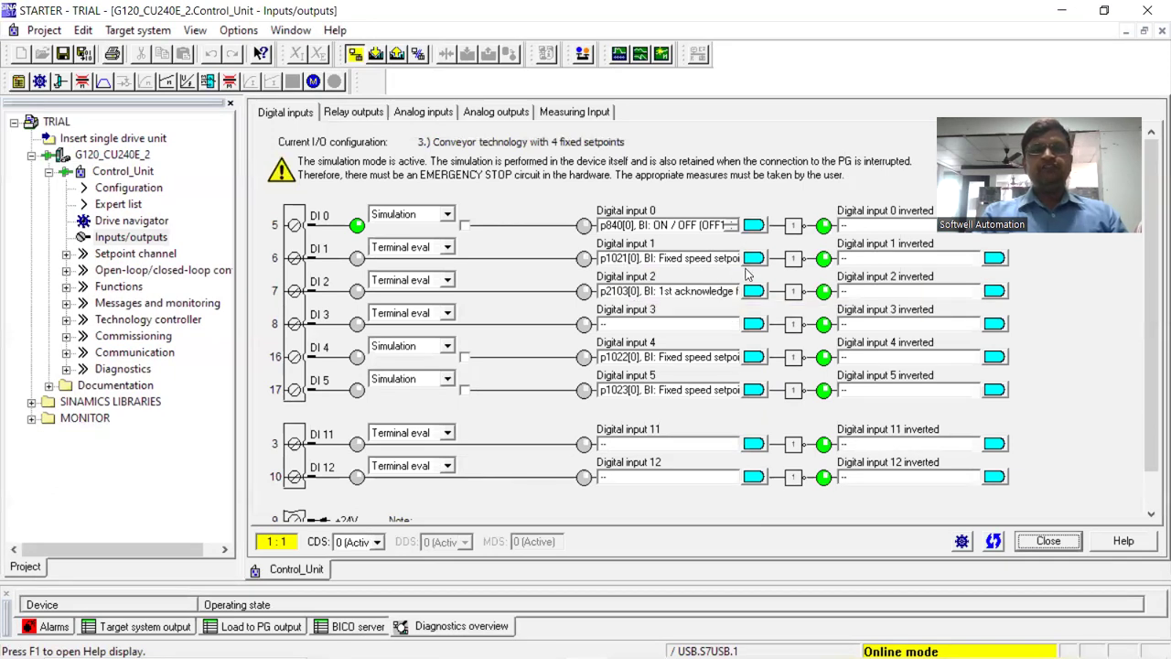
# - Interconnect digital input 3 with p1021[0] Fixed speed setpoint selection Bit 1, cancelling that parameter's existing interconnection
pyautogui.click(755, 326)
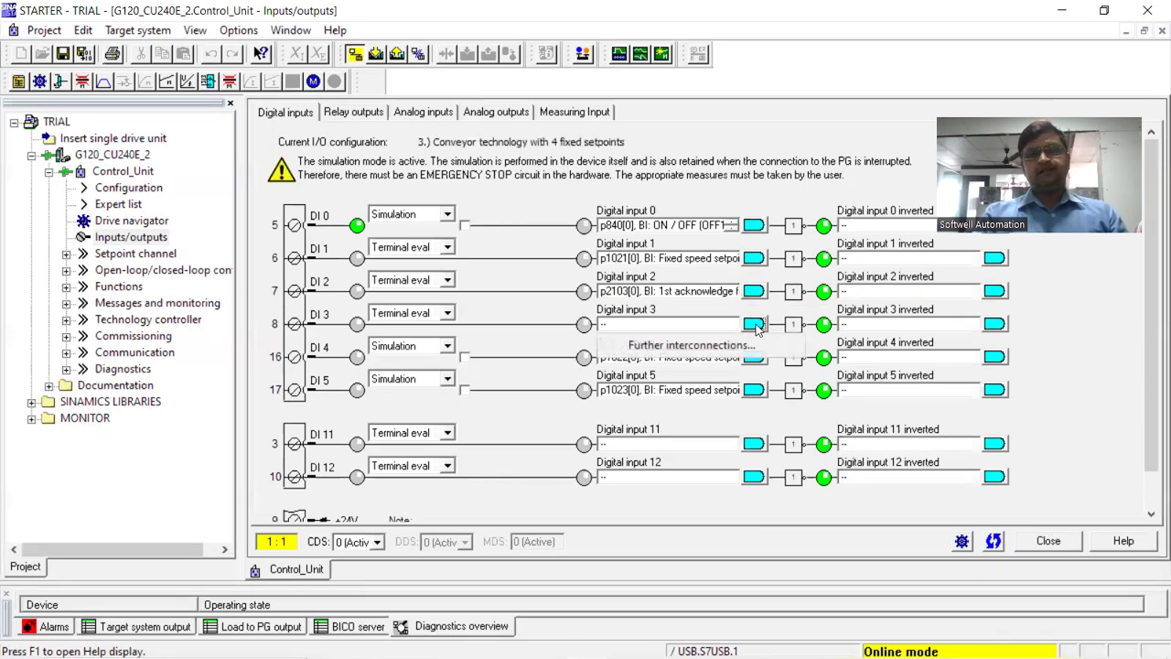
pyautogui.click(715, 350)
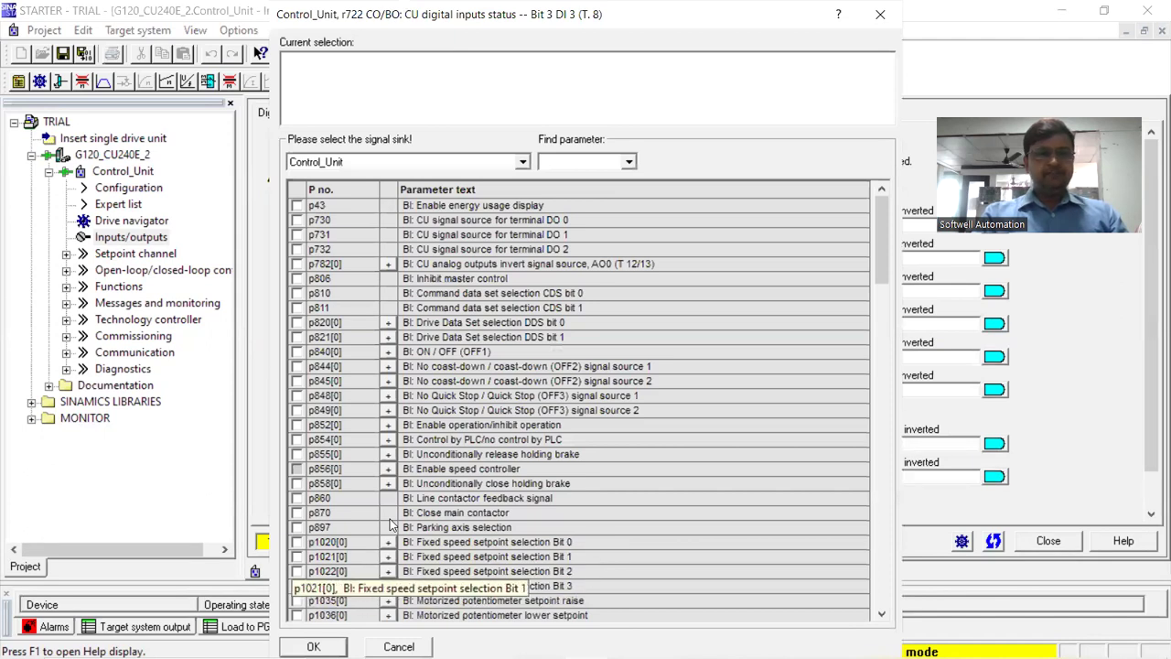
pyautogui.click(393, 556)
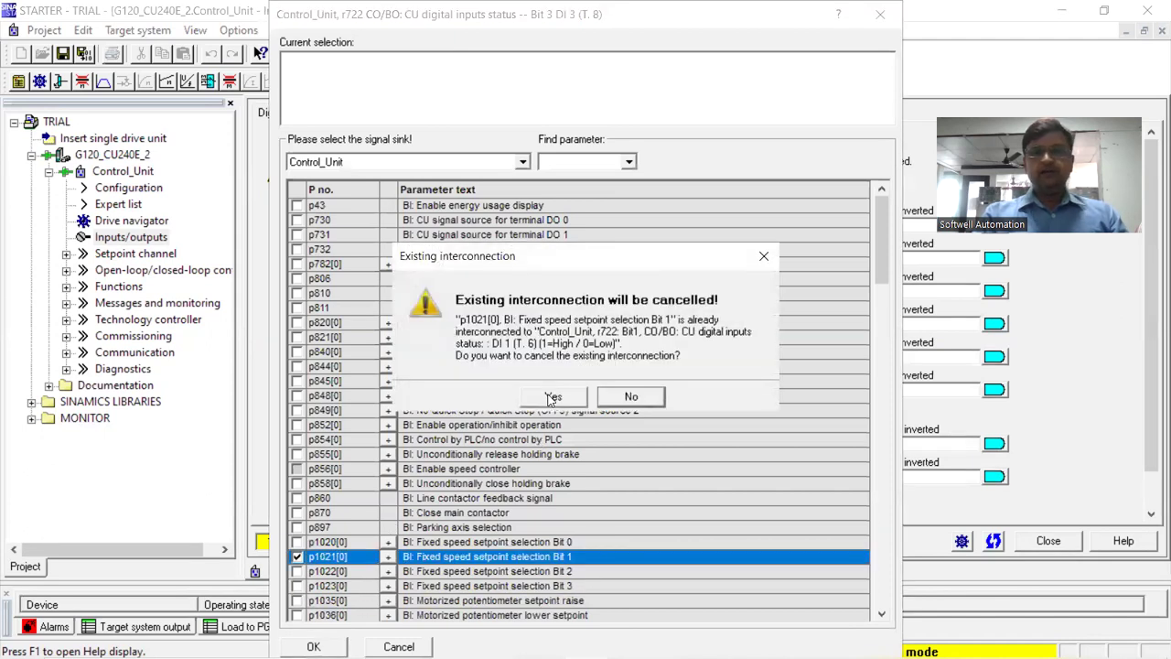
pyautogui.click(552, 397)
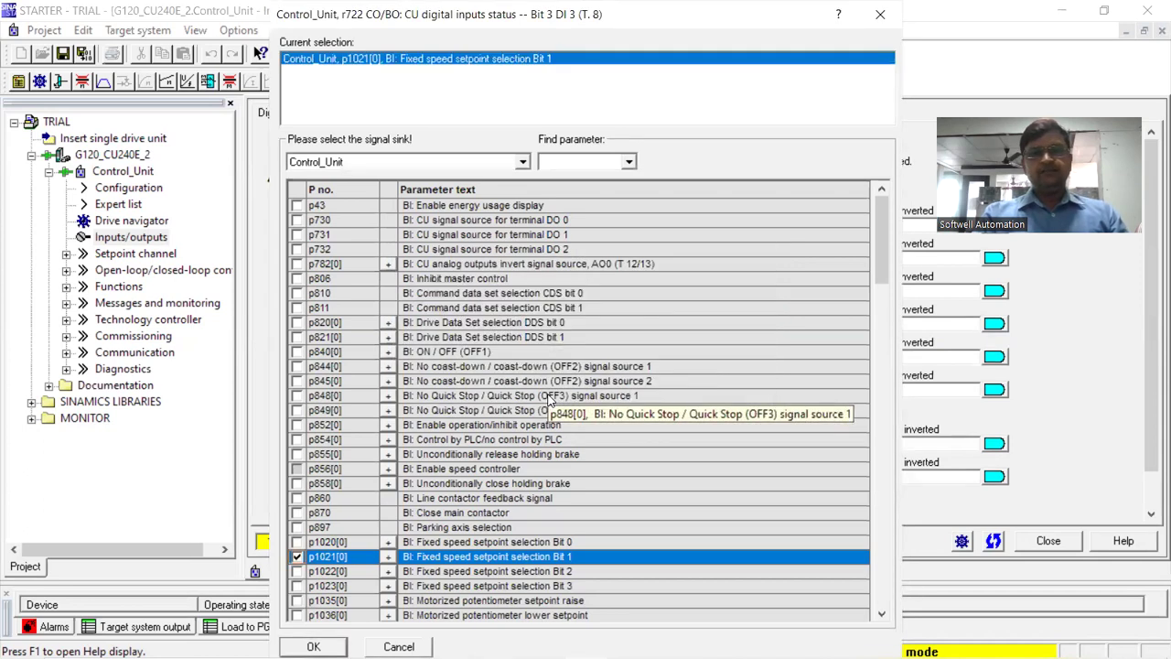
pyautogui.press('Return')
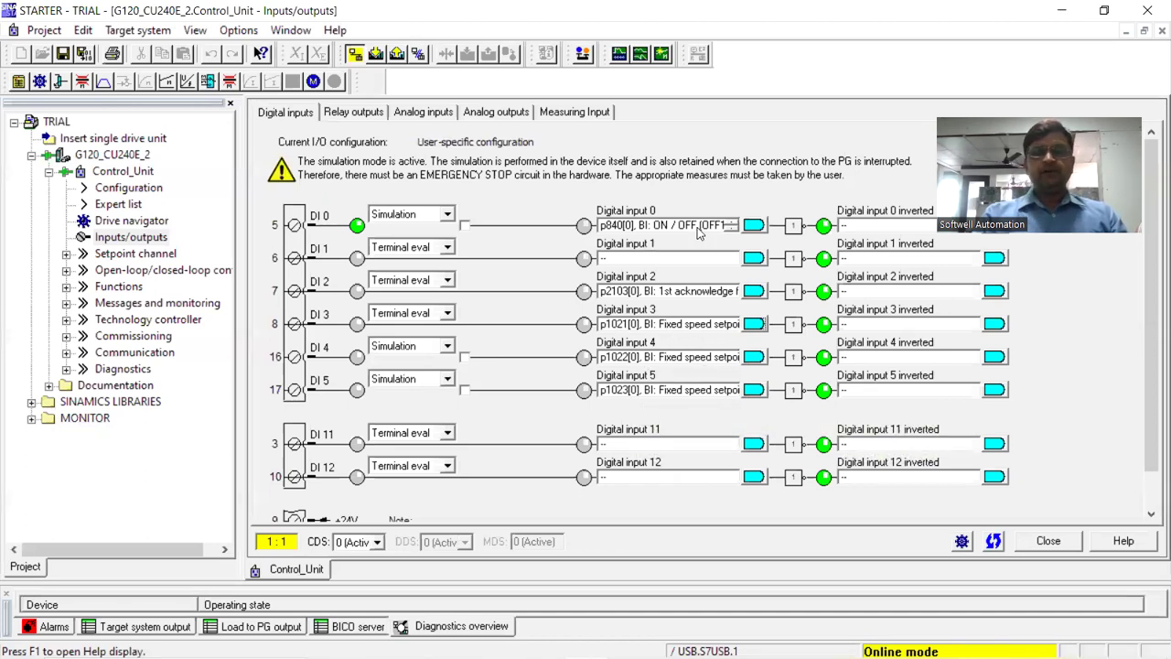
# - Remove p1020[0] Fixed speed setpoint selection Bit 0 from digital input 0, keeping only p840[0] ON / OFF (OFF1)
pyautogui.click(754, 227)
pyautogui.click(777, 245)
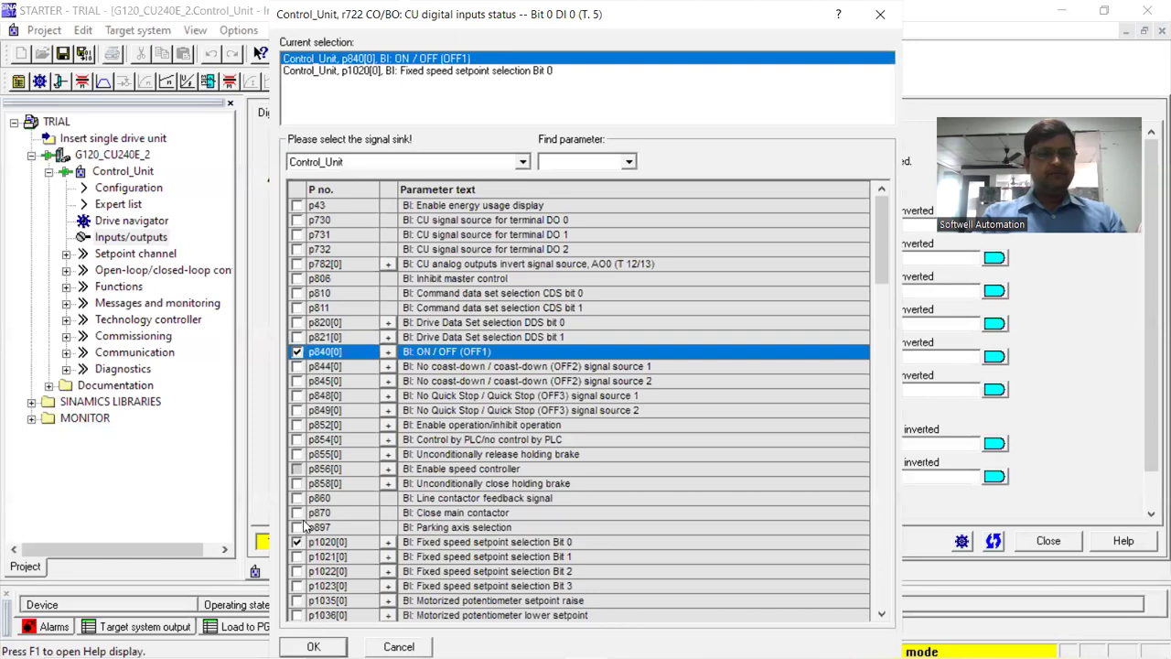
pyautogui.click(298, 542)
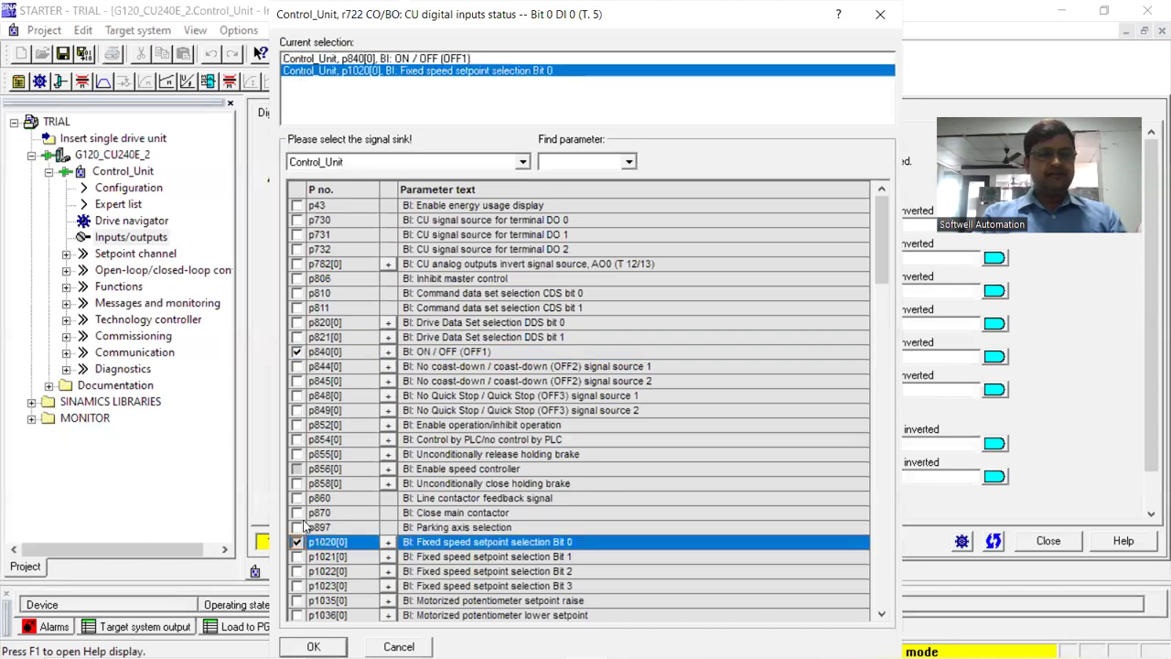
pyautogui.click(320, 644)
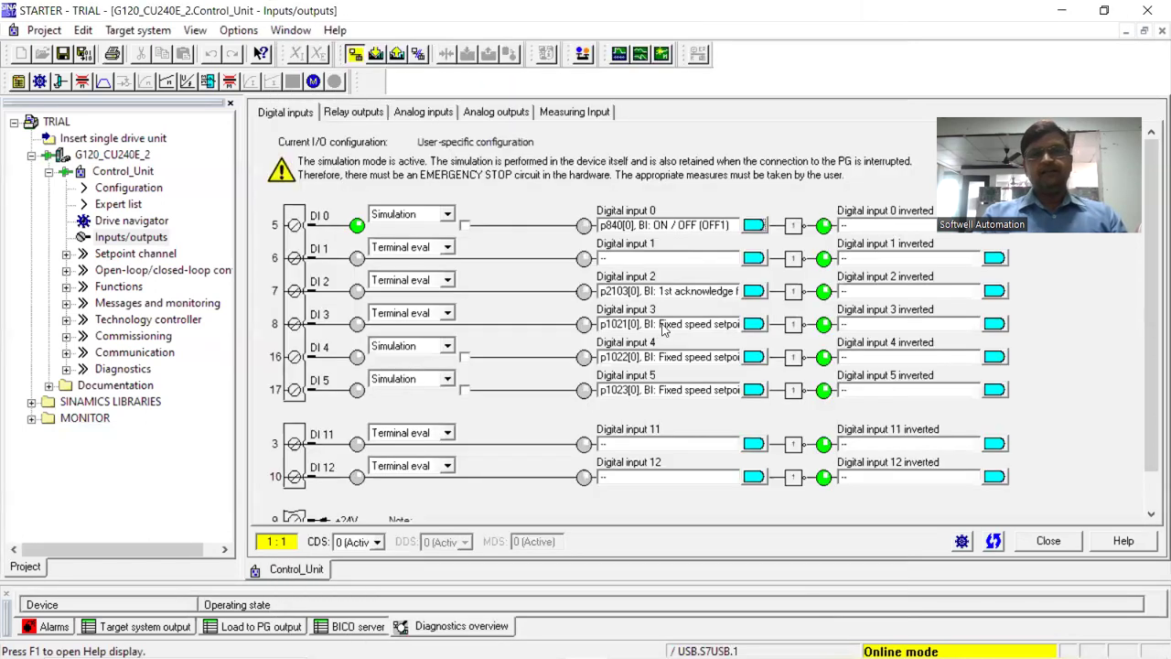
# - Interconnect digital input 1 with p1020[0] Fixed speed setpoint selection Bit 0
pyautogui.click(752, 258)
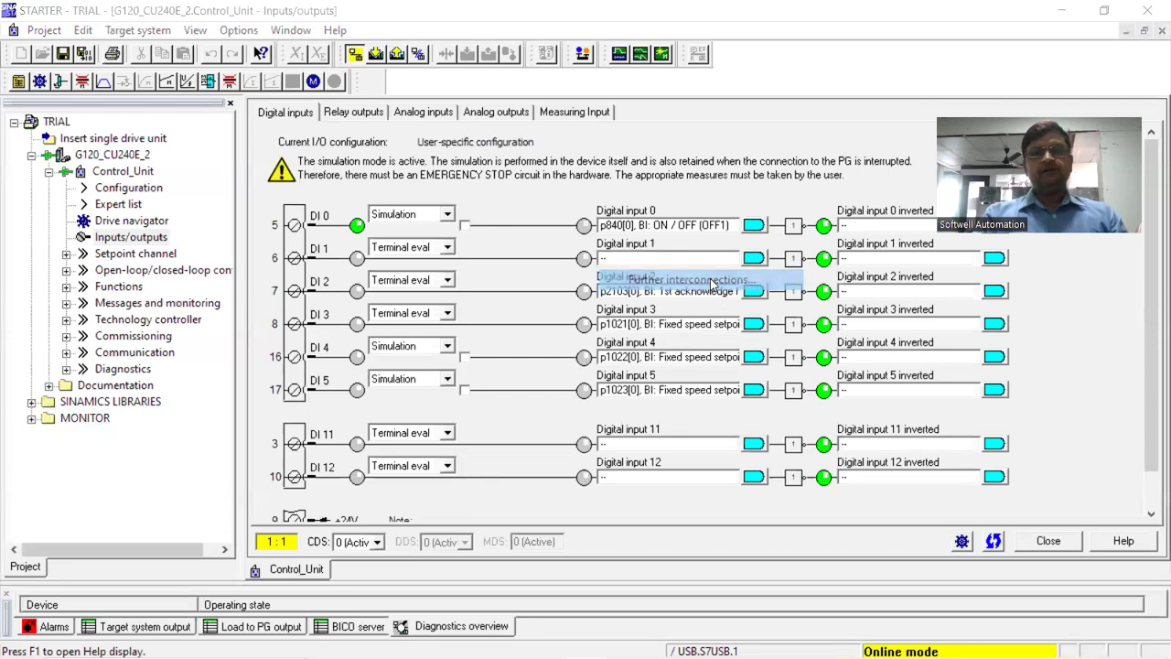
pyautogui.click(712, 282)
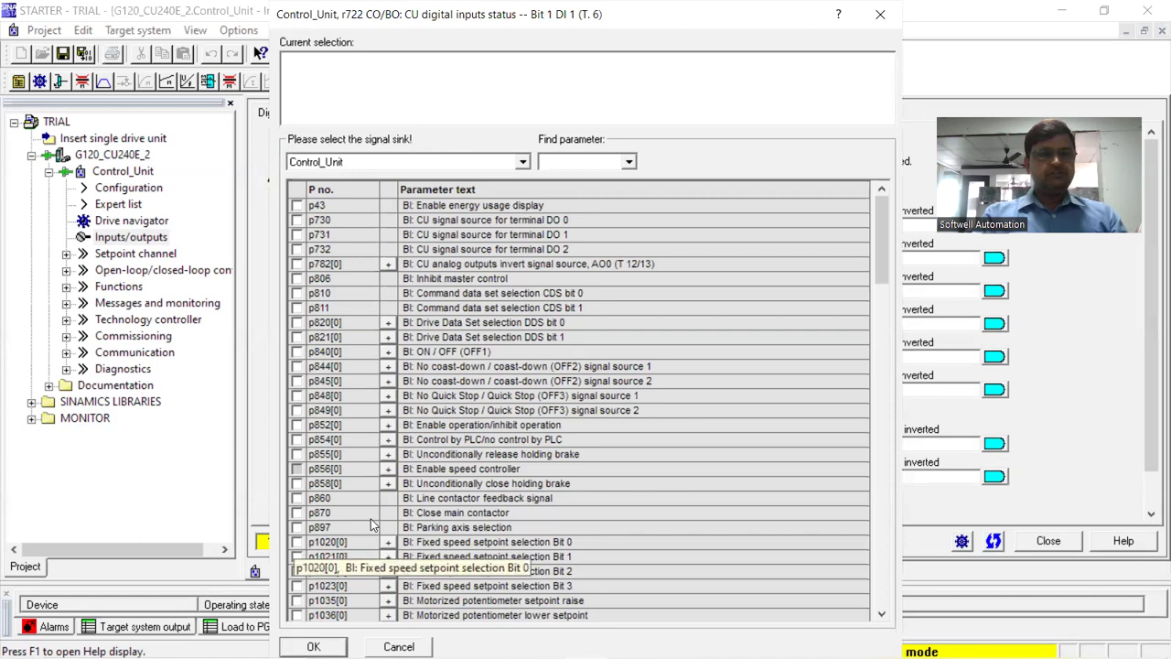
pyautogui.click(366, 541)
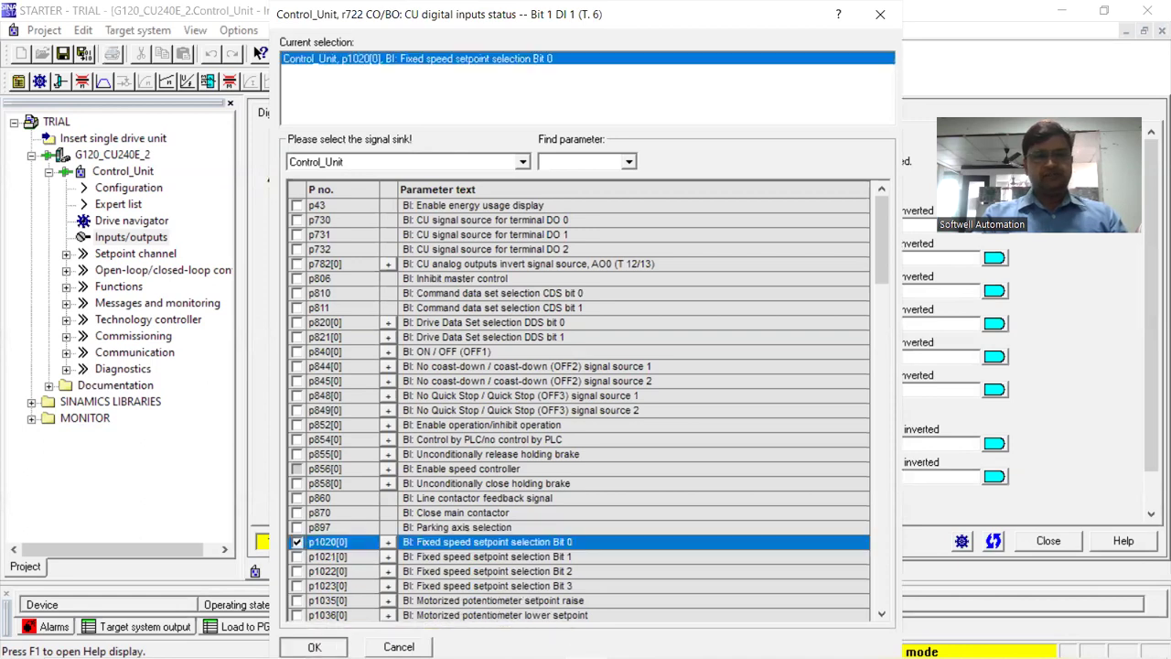
pyautogui.press('Return')
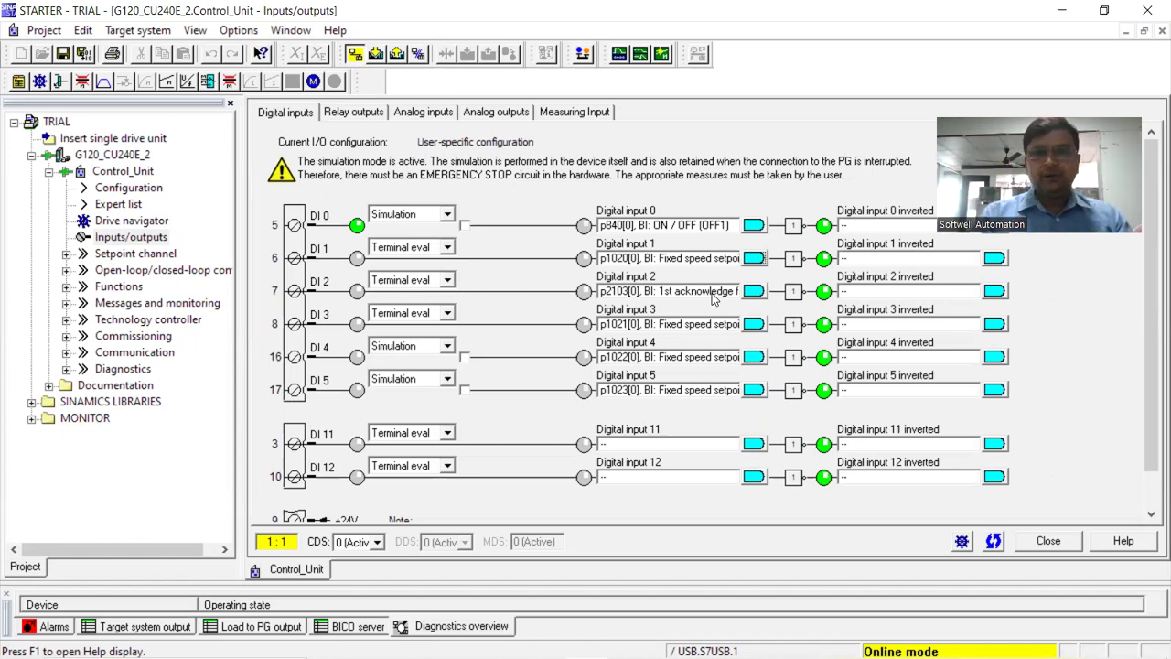
# - In the drive's fixed setpoints, set fixed speed 1 to 200 rpm and fixed speed 2 to 400 rpm
pyautogui.doubleClick(134, 222)
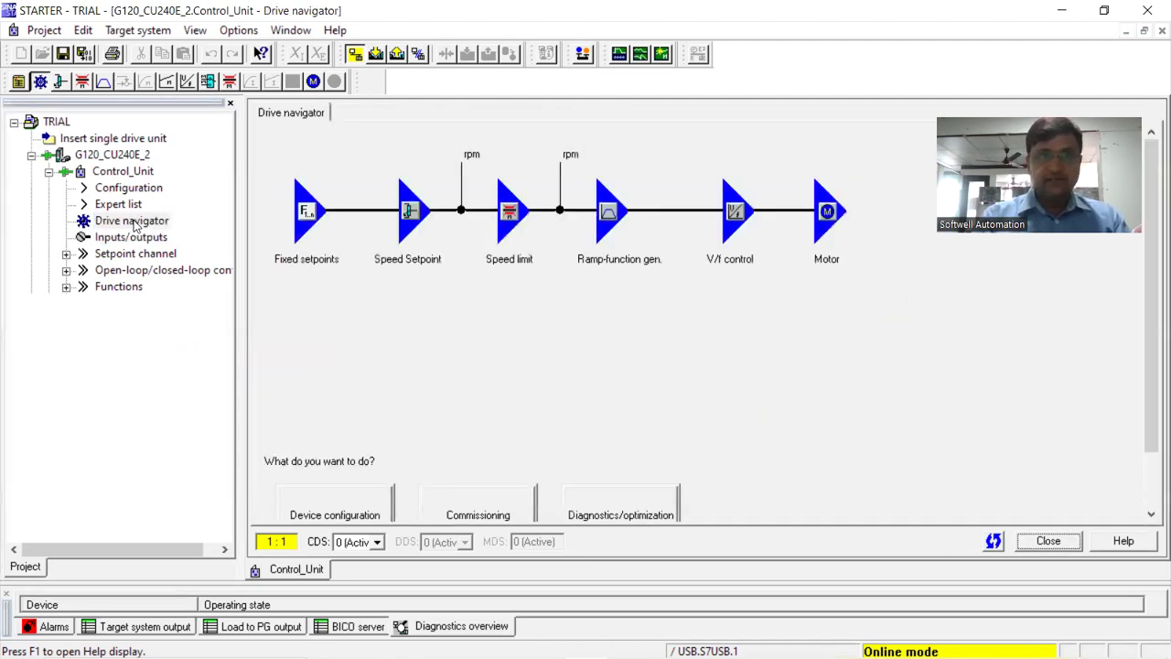
pyautogui.click(311, 216)
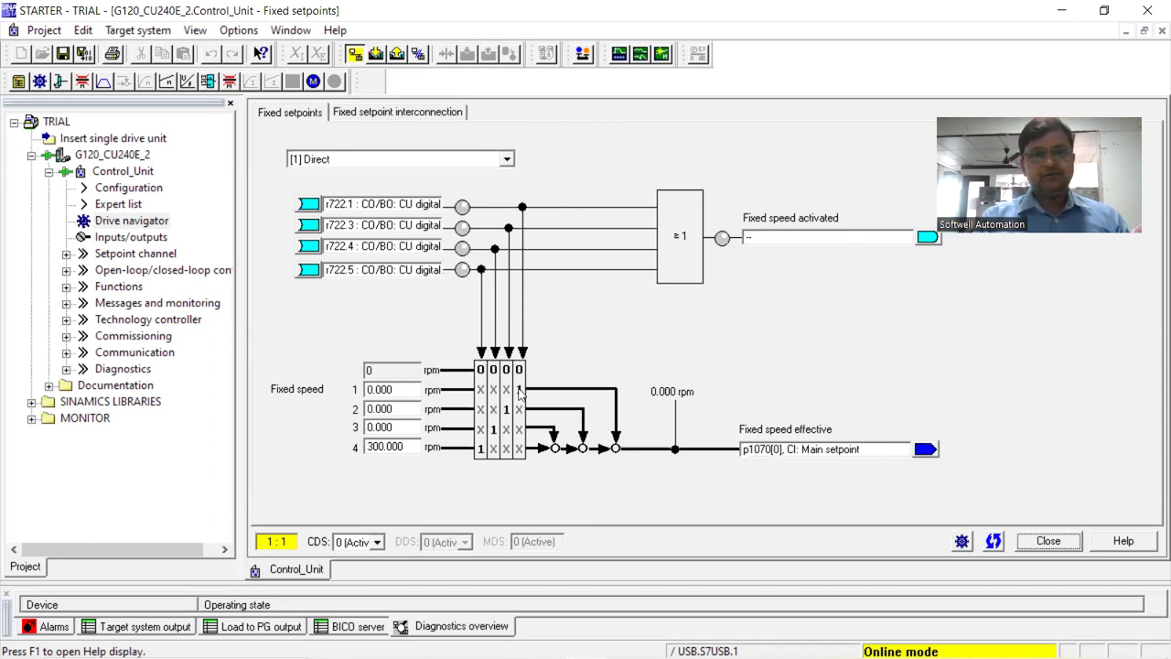
pyautogui.doubleClick(398, 385)
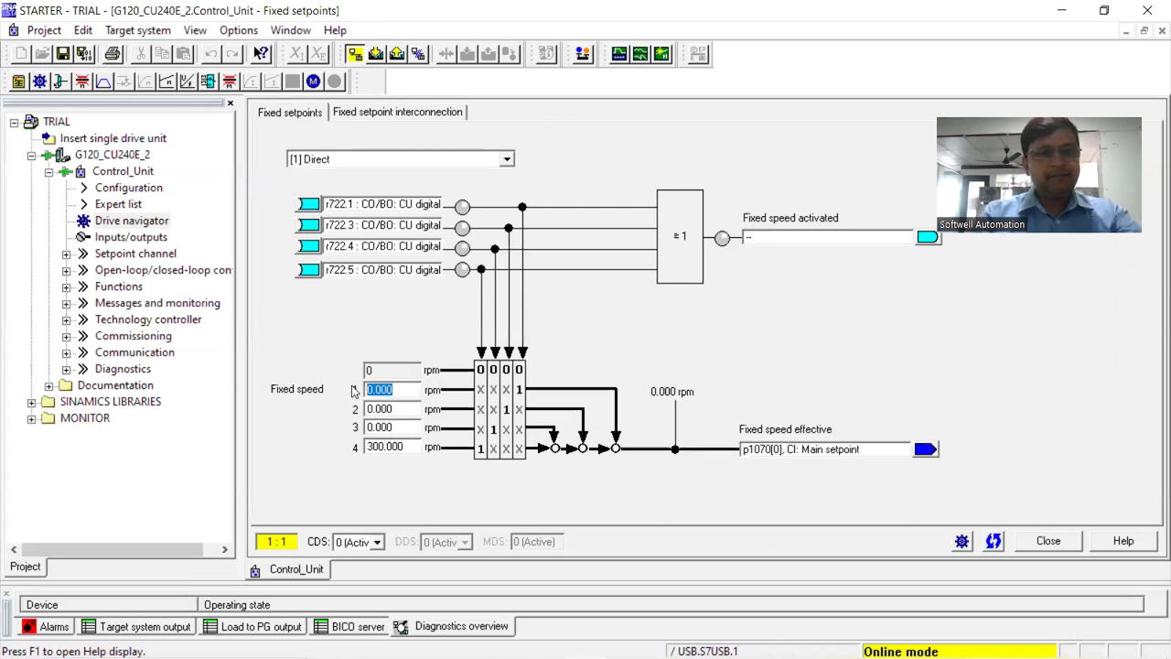
pyautogui.write('200')
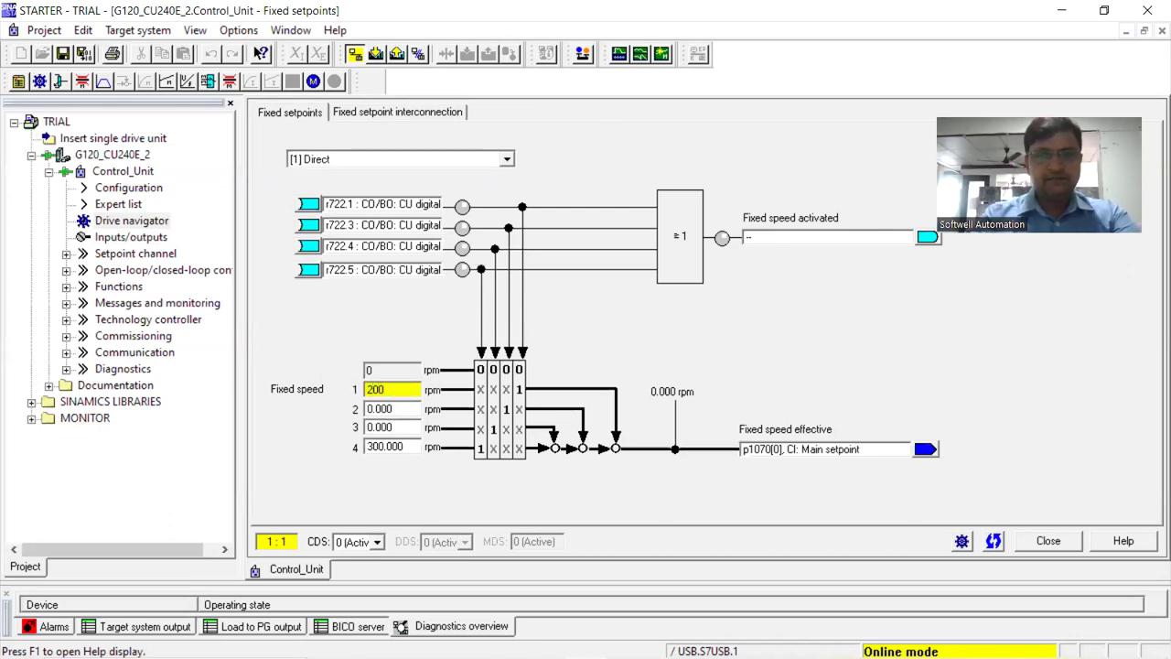
pyautogui.press('Return')
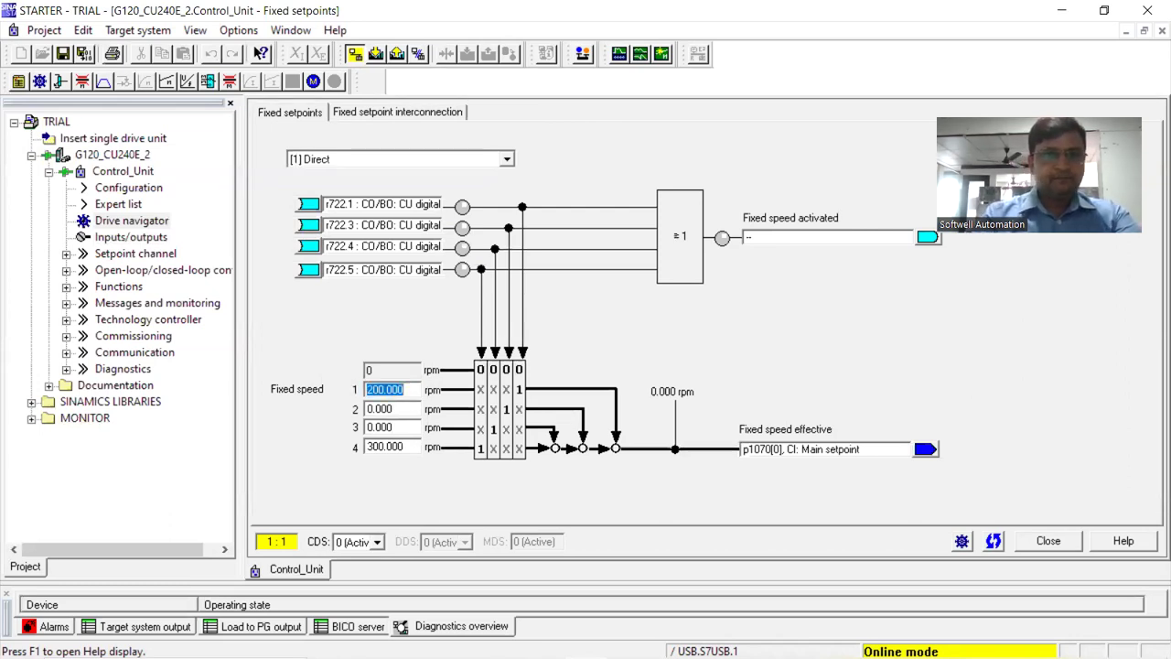
pyautogui.doubleClick(394, 409)
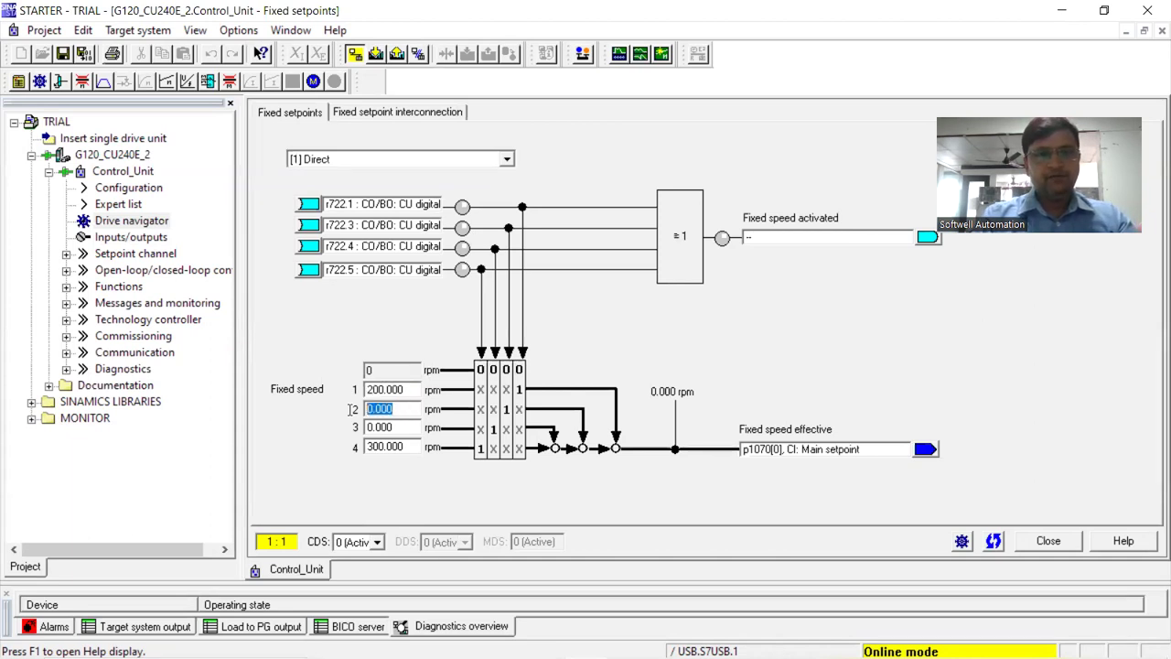
pyautogui.write('400')
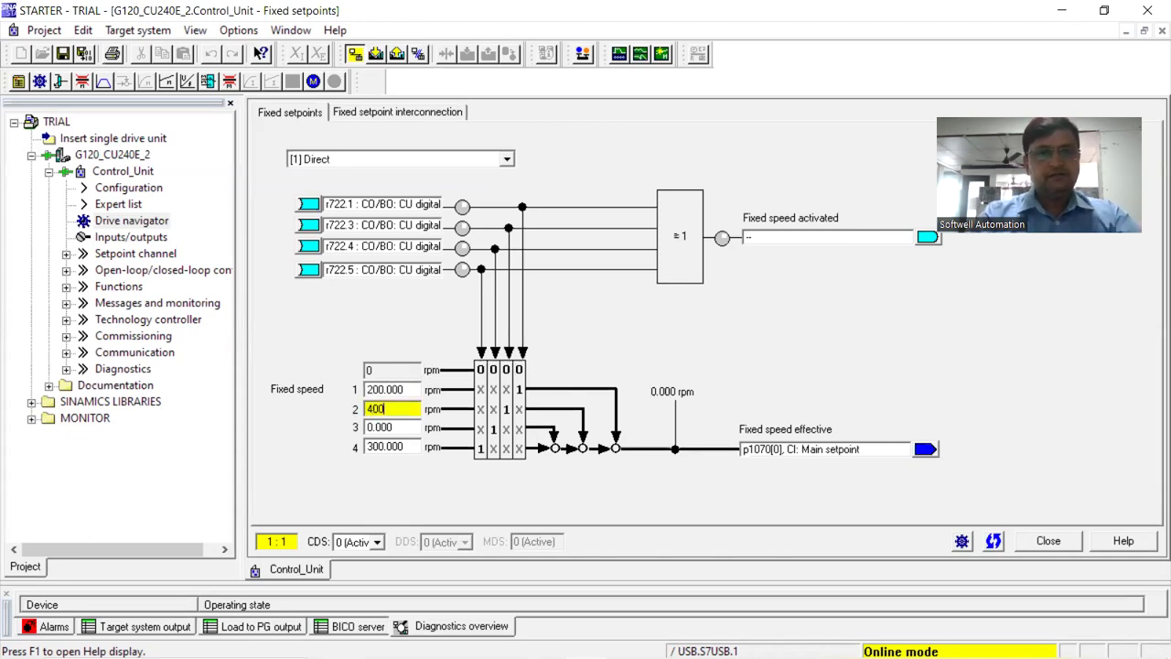
# - Set fixed speed 3 to 600 rpm and fixed speed 4 to 800 rpm, keeping the [1] Direct selection mode
pyautogui.moveTo(399, 426); pyautogui.dragTo(356, 431)
pyautogui.write('600')
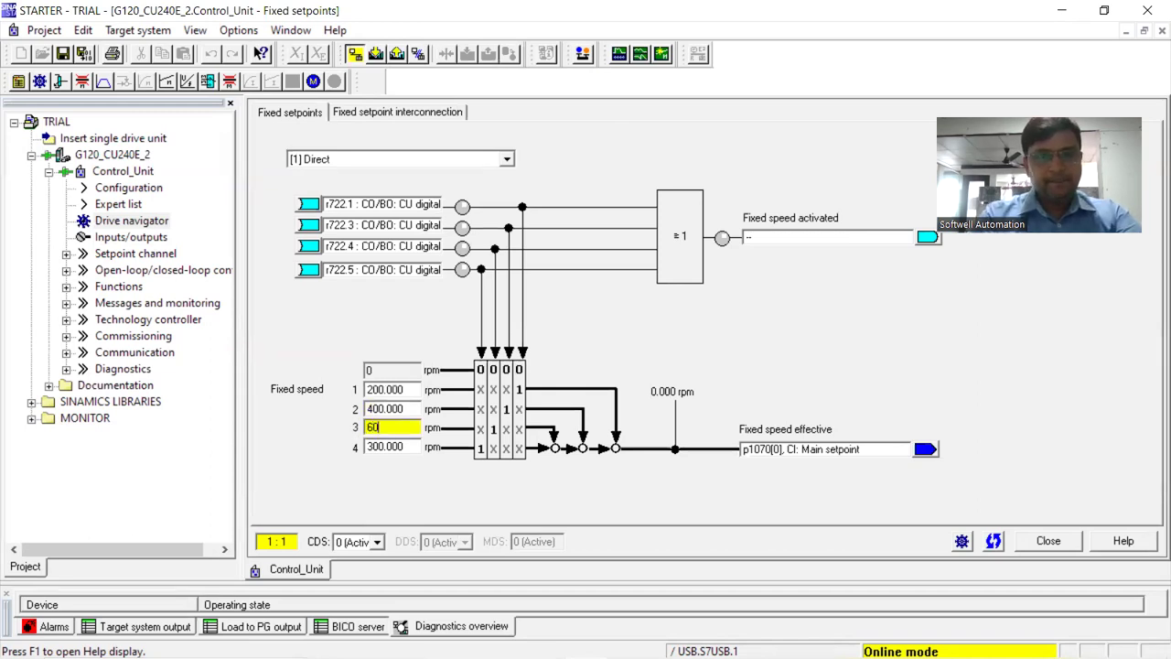
pyautogui.click(408, 446)
pyautogui.moveTo(408, 447); pyautogui.dragTo(362, 454)
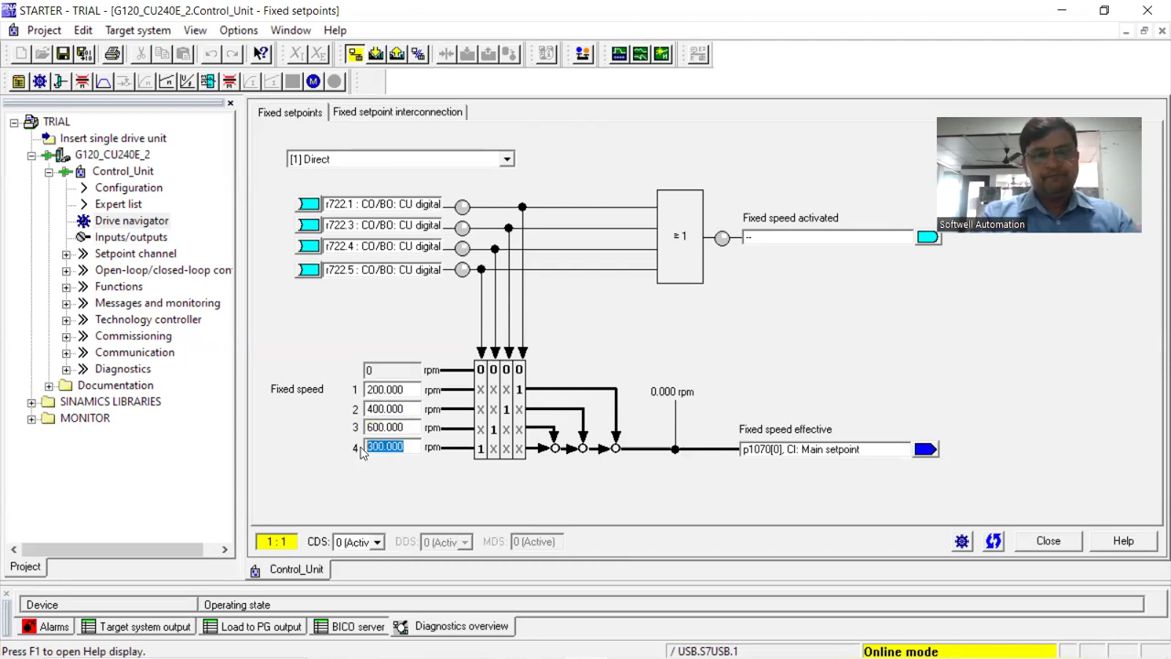
pyautogui.write('800')
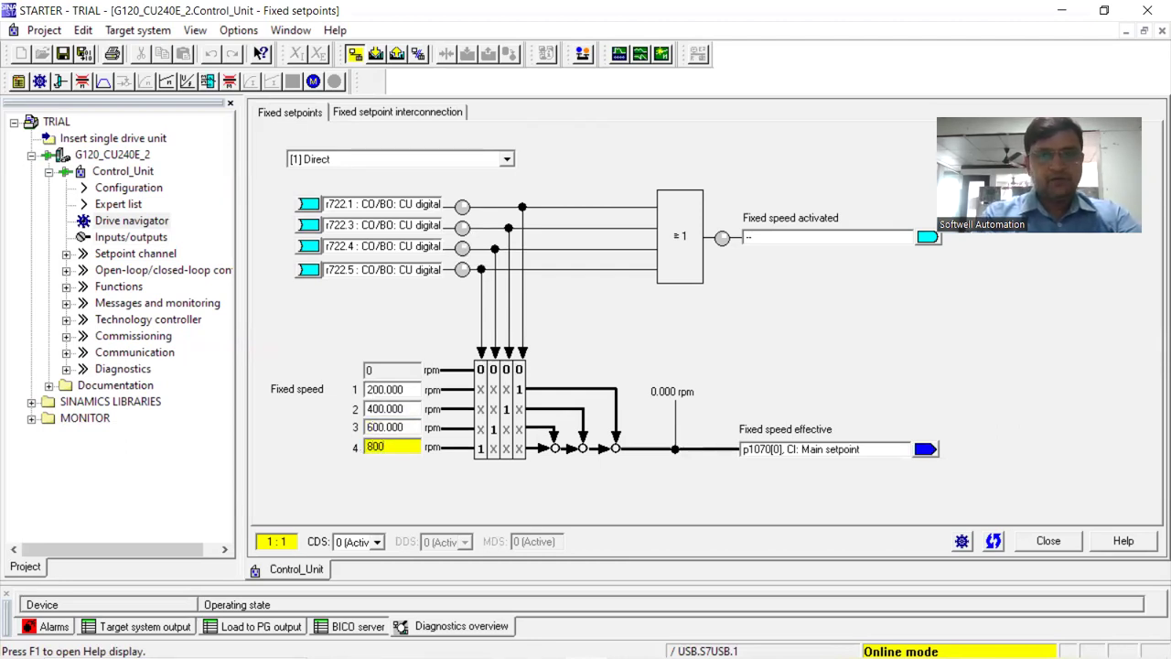
pyautogui.press('Return')
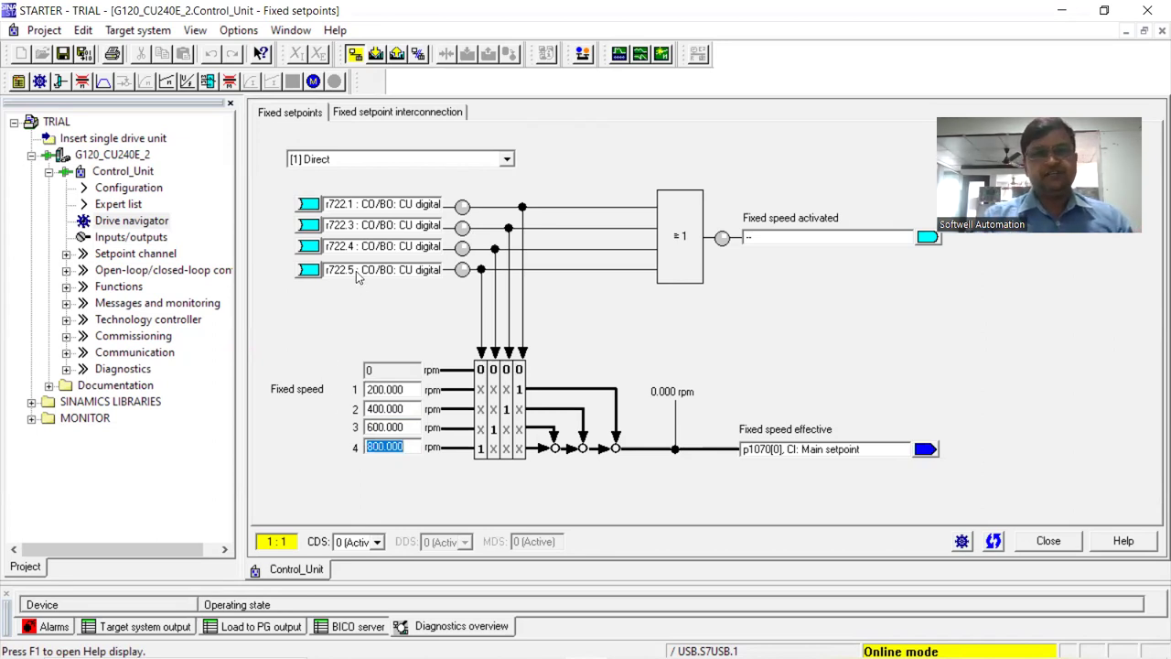
pyautogui.click(330, 159)
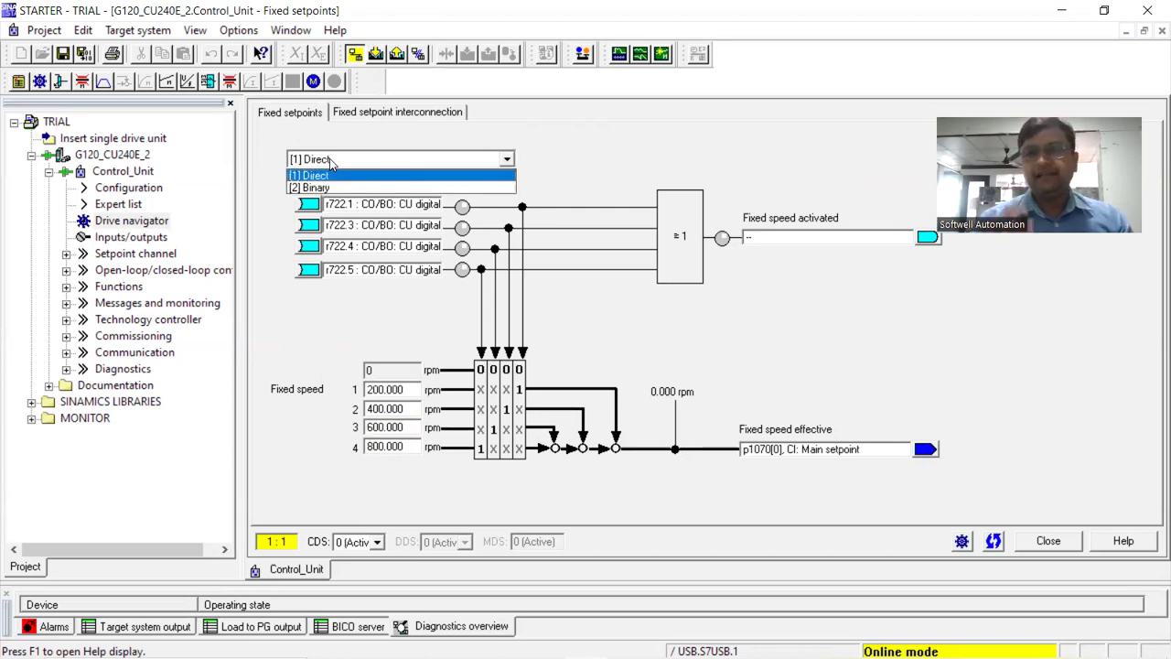
pyautogui.click(330, 158)
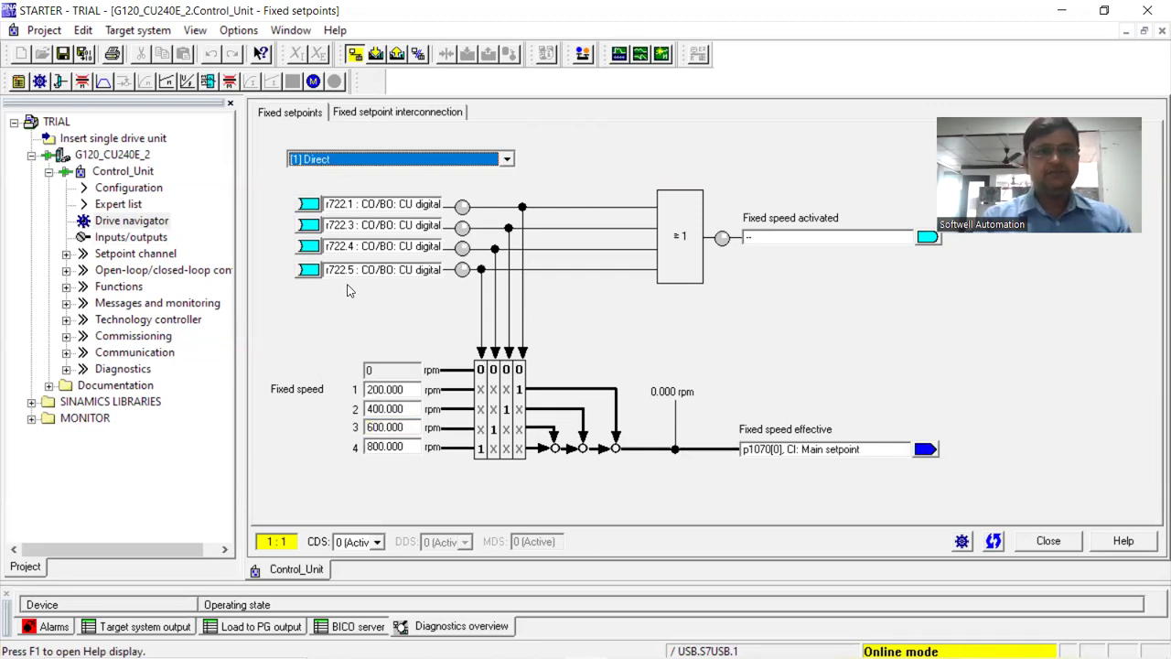
# - In the Control_Unit's inputs/outputs, switch digital input 1 to Simulation and turn its simulated signal on
pyautogui.click(133, 240)
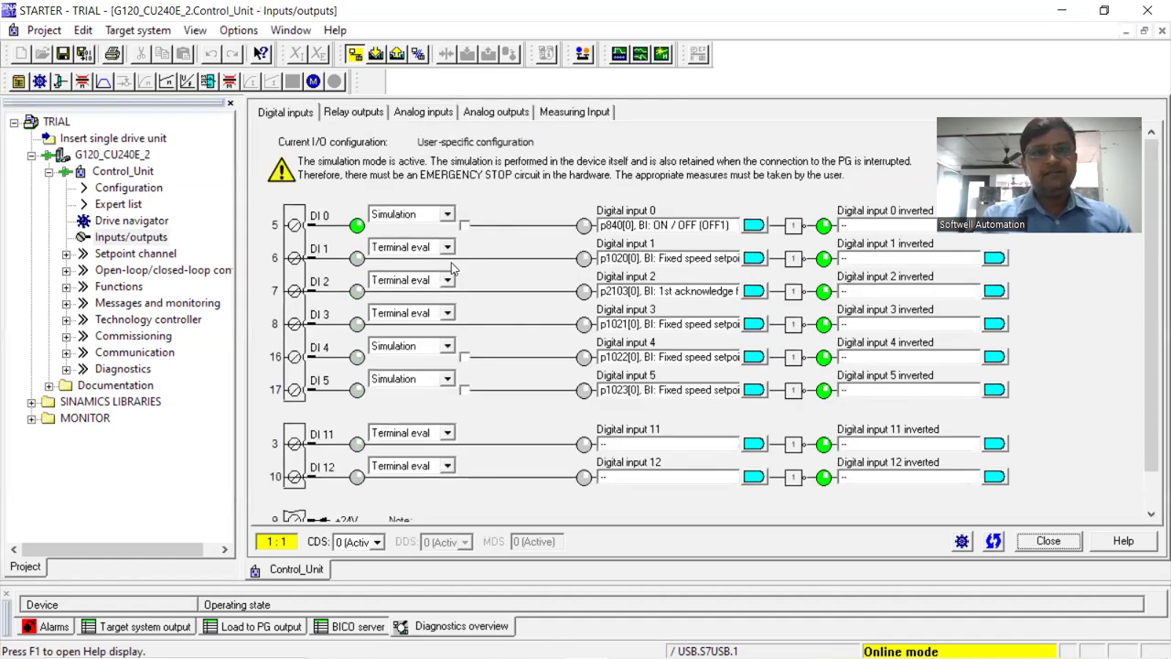
pyautogui.click(447, 247)
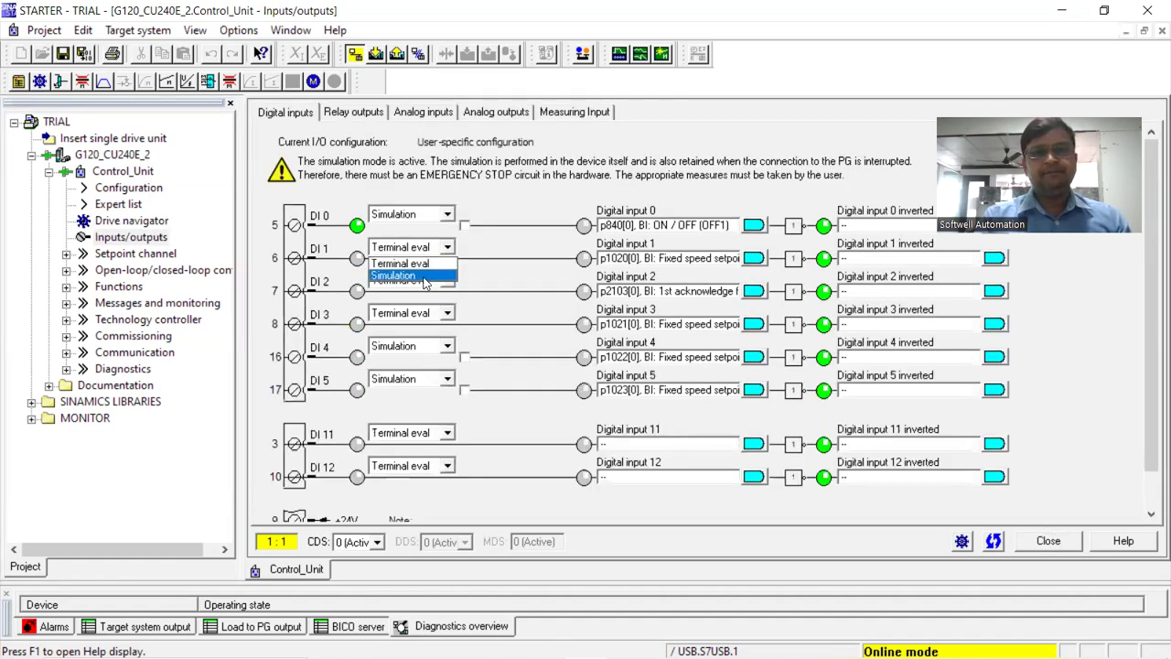
pyautogui.click(423, 275)
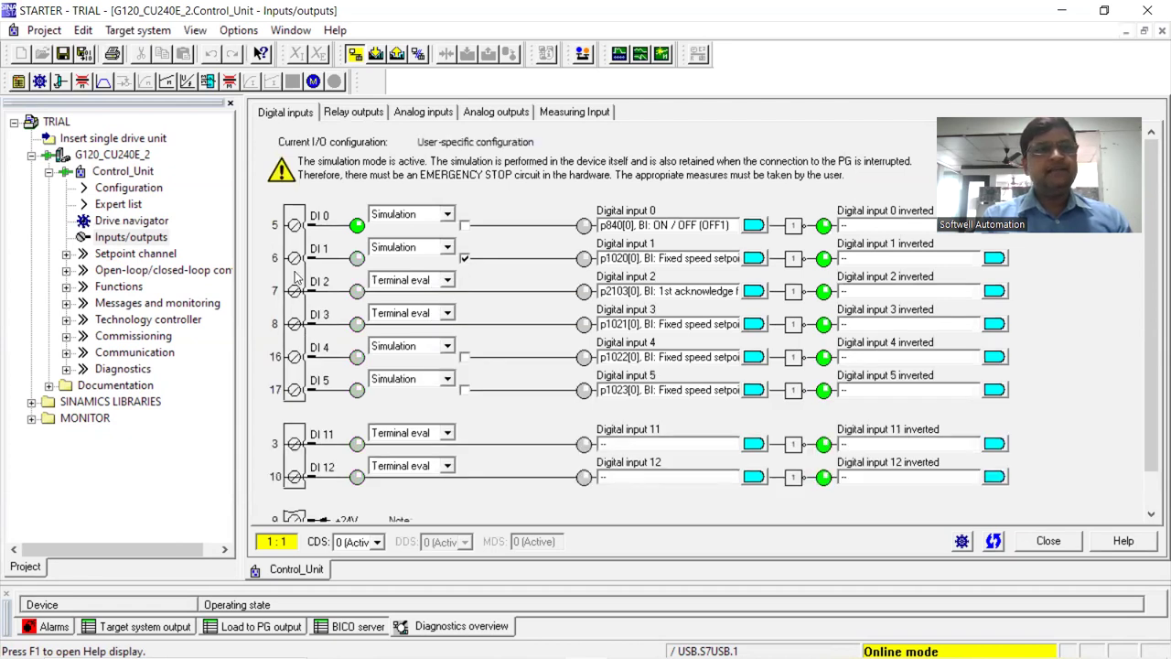
# - Reopen the drive's fixed setpoints to check which fixed speed digital input 1 selects
pyautogui.click(137, 221)
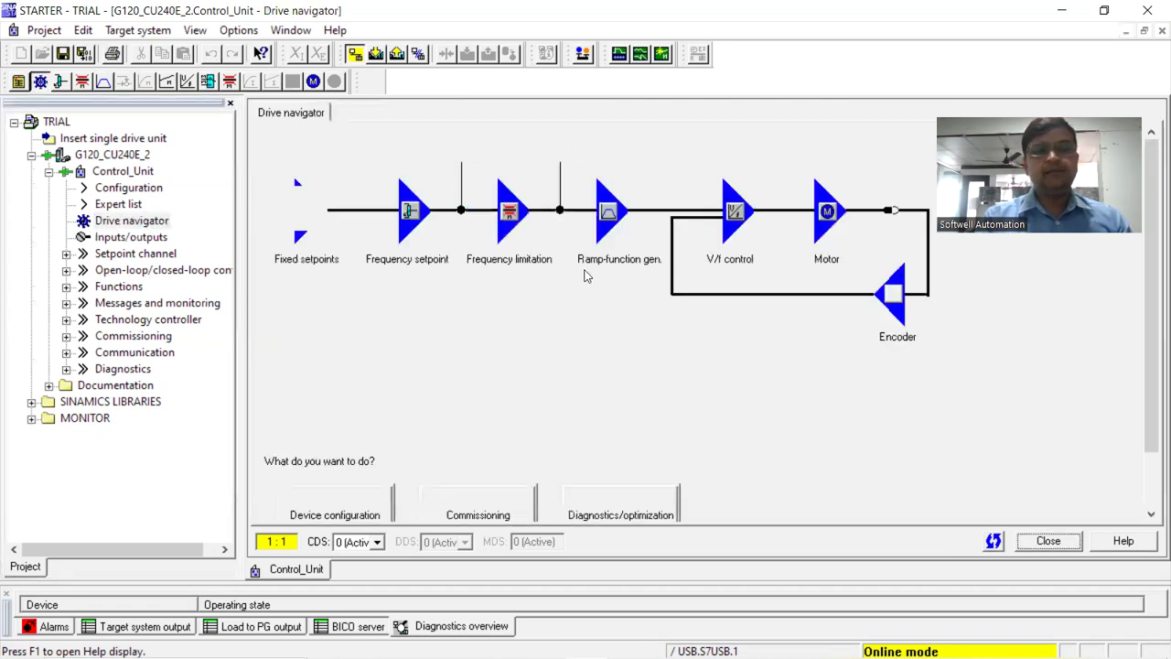
pyautogui.click(302, 212)
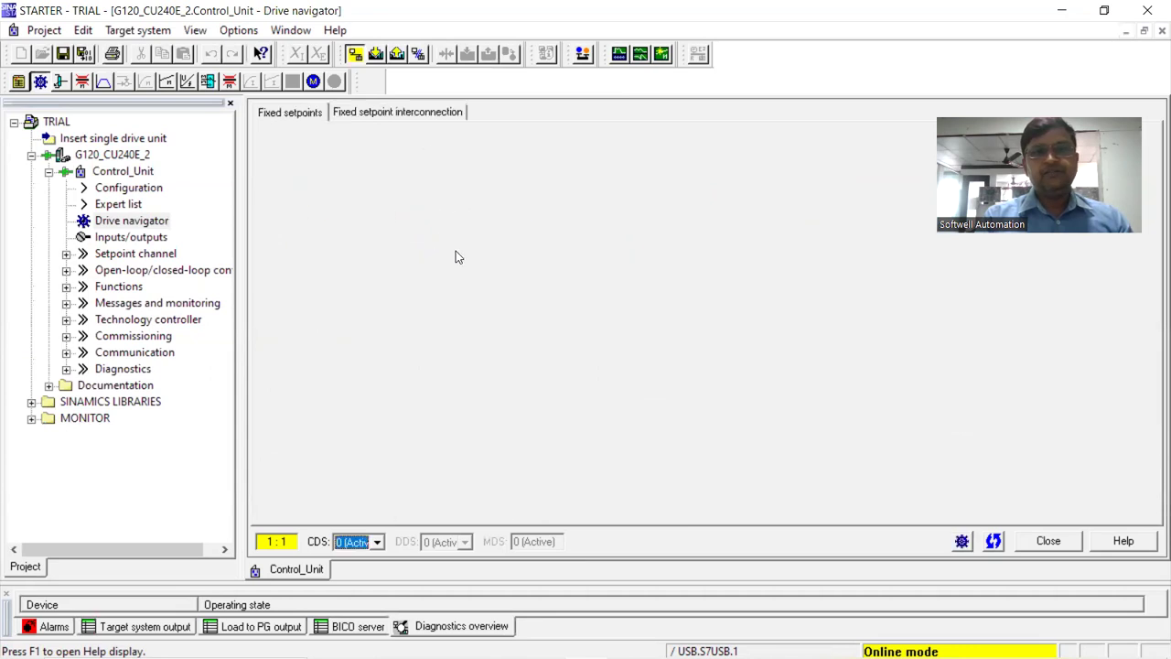